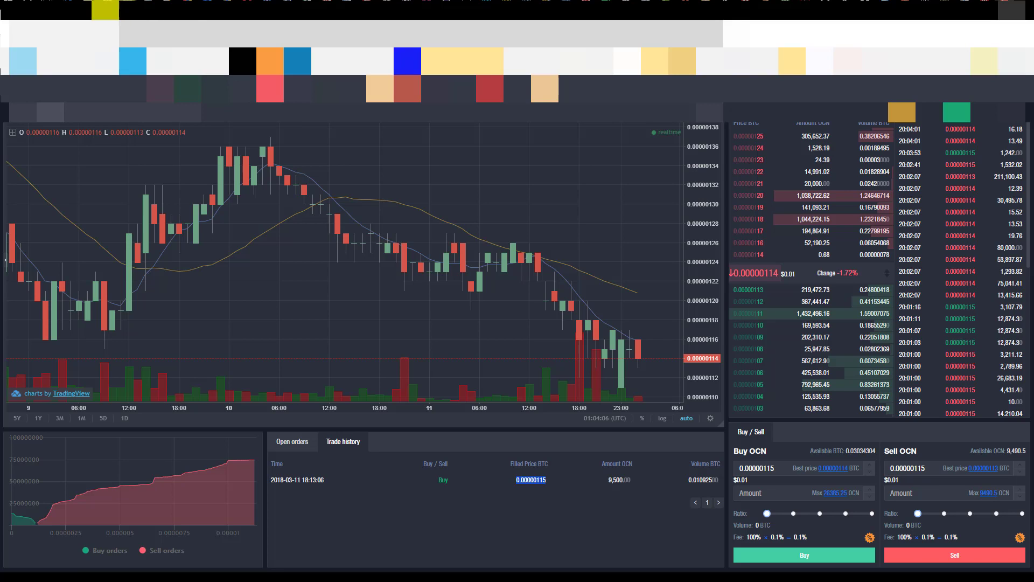
Step: Bring up the KuCoin OCN/BTC price chart
{"action": "left_click", "coordinate": [313, 156]}
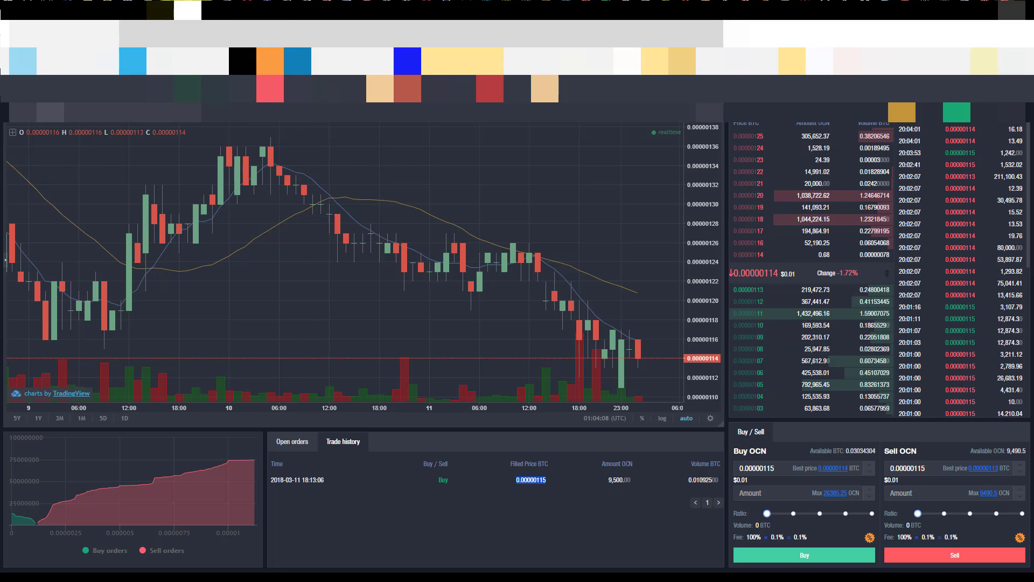
{"action": "key", "text": "ctrl+Tab"}
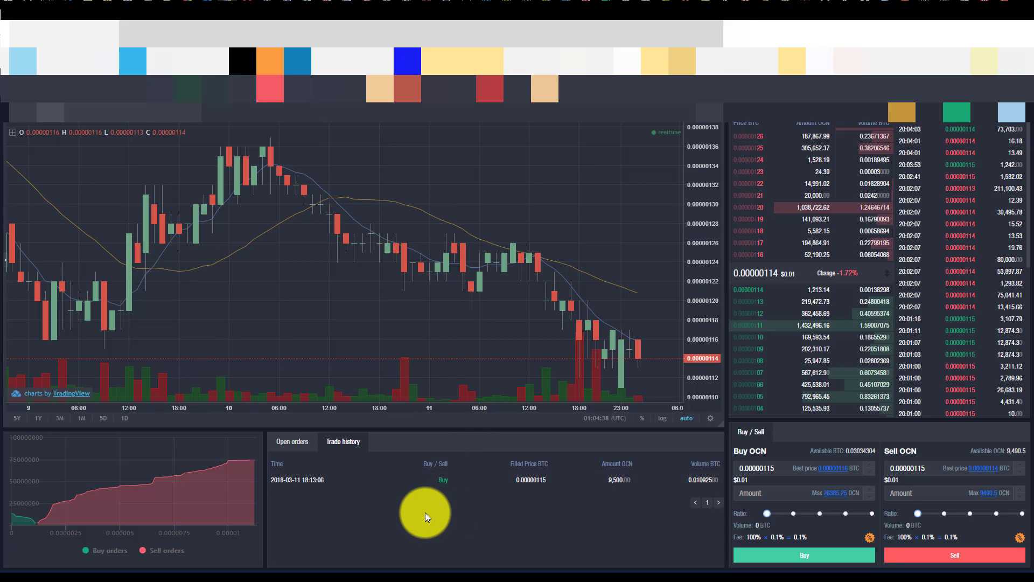
{"action": "mouse_move", "coordinate": [92, 93]}
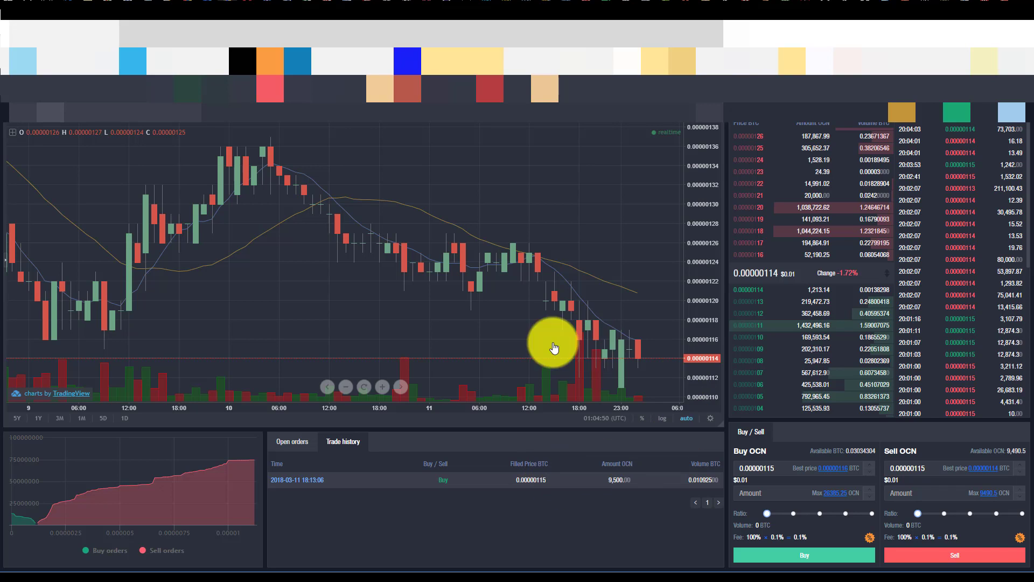
Step: Measure the roughly 16% rise to the recent high, then the rise to an earlier peak
{"action": "left_click", "coordinate": [646, 359], "text": "shift"}
{"action": "left_click", "coordinate": [553, 186]}
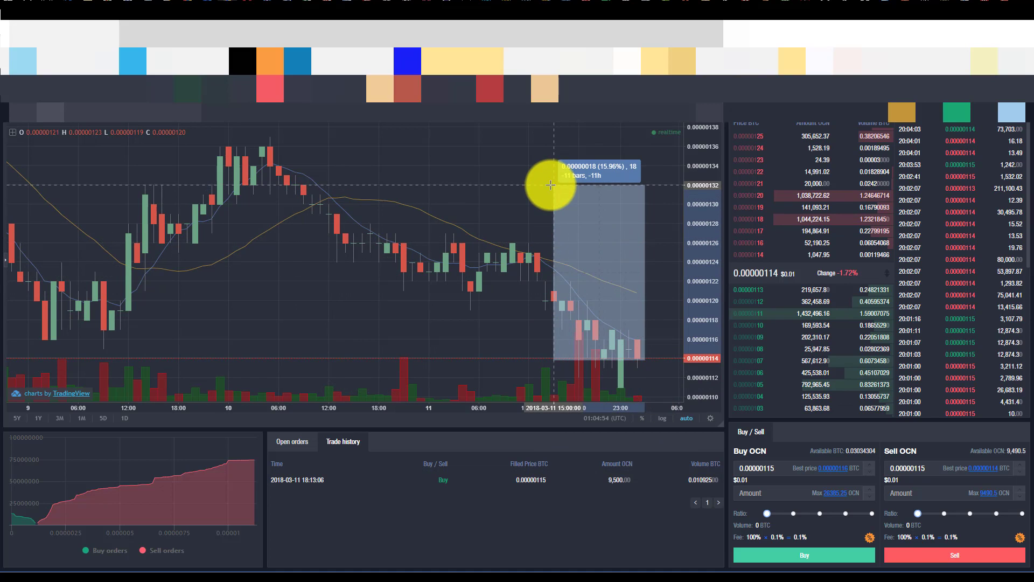
{"action": "left_click", "coordinate": [489, 180]}
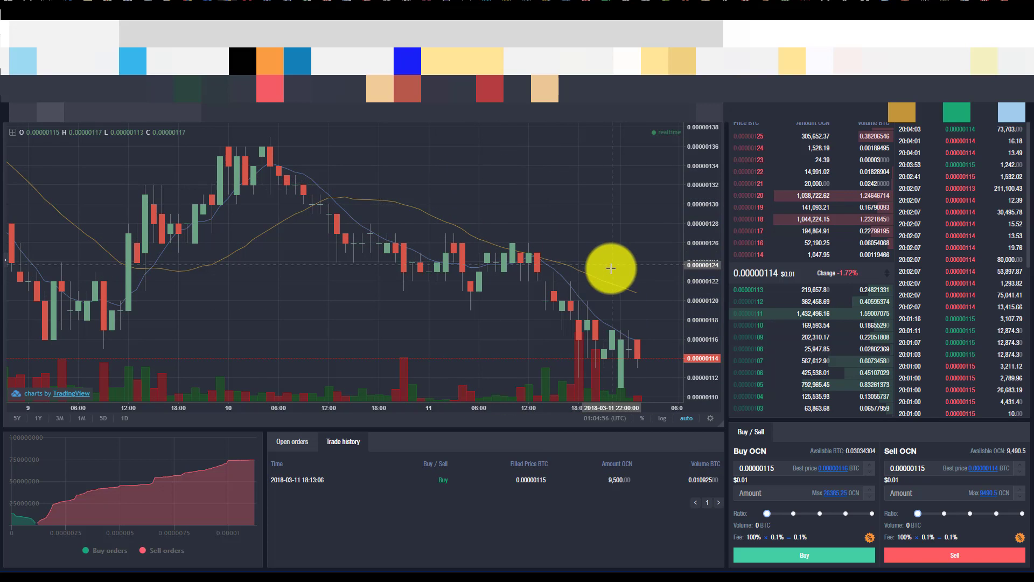
{"action": "scroll", "coordinate": [609, 269], "scroll_direction": "down", "scroll_amount": 5}
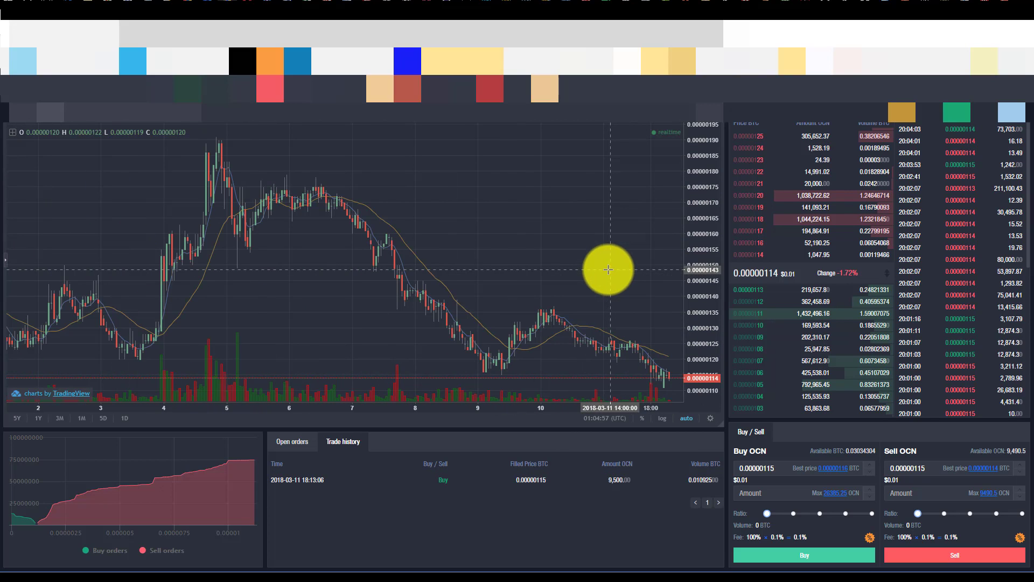
{"action": "left_click", "coordinate": [644, 376]}
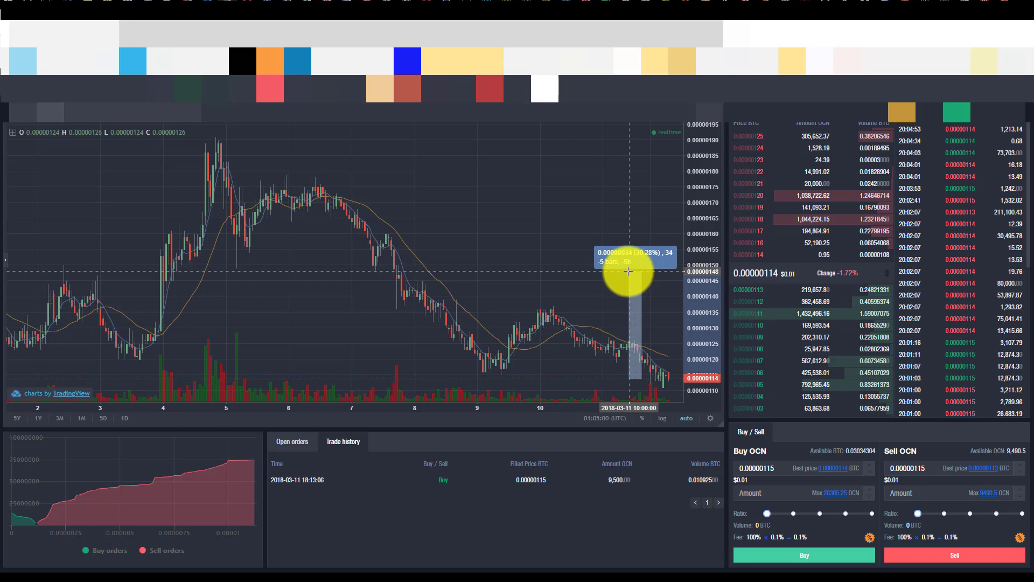
{"action": "left_click", "coordinate": [495, 285]}
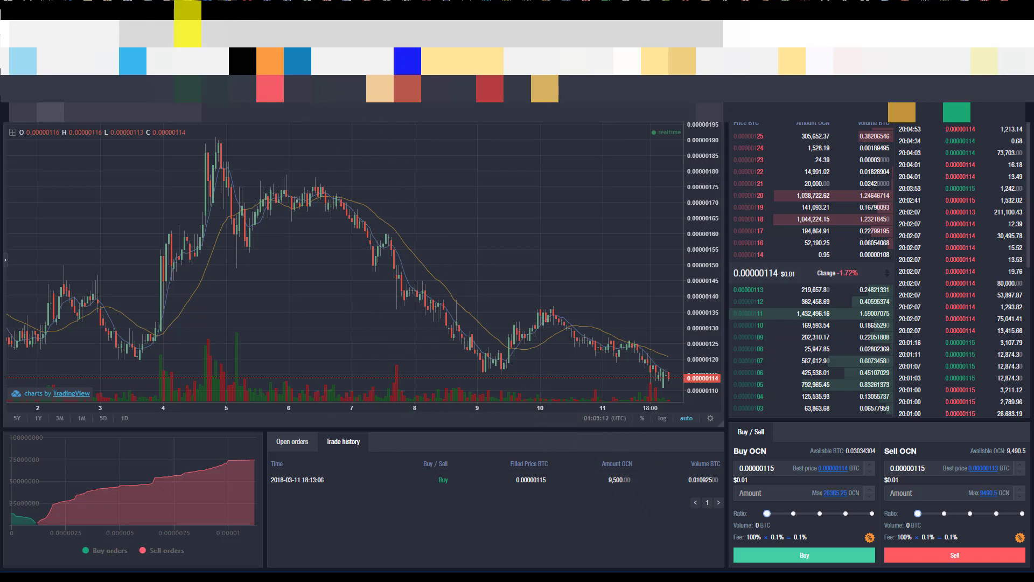
Step: Set the 3Commas form to KuCoin BTC - OCN, all 9490.5 OCN units, buy price 0.00000115
{"action": "left_click", "coordinate": [226, 8]}
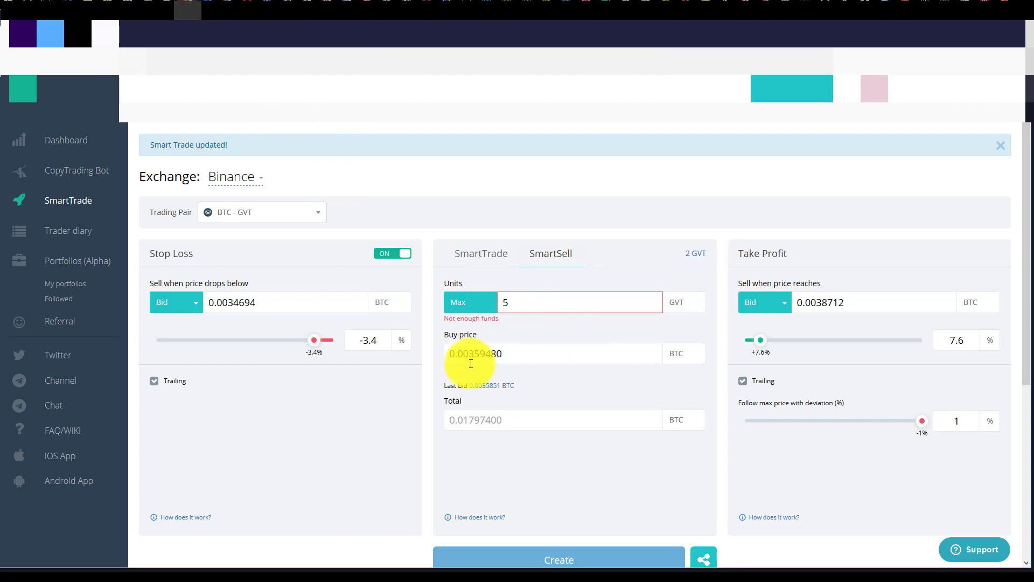
{"action": "left_click", "coordinate": [245, 181]}
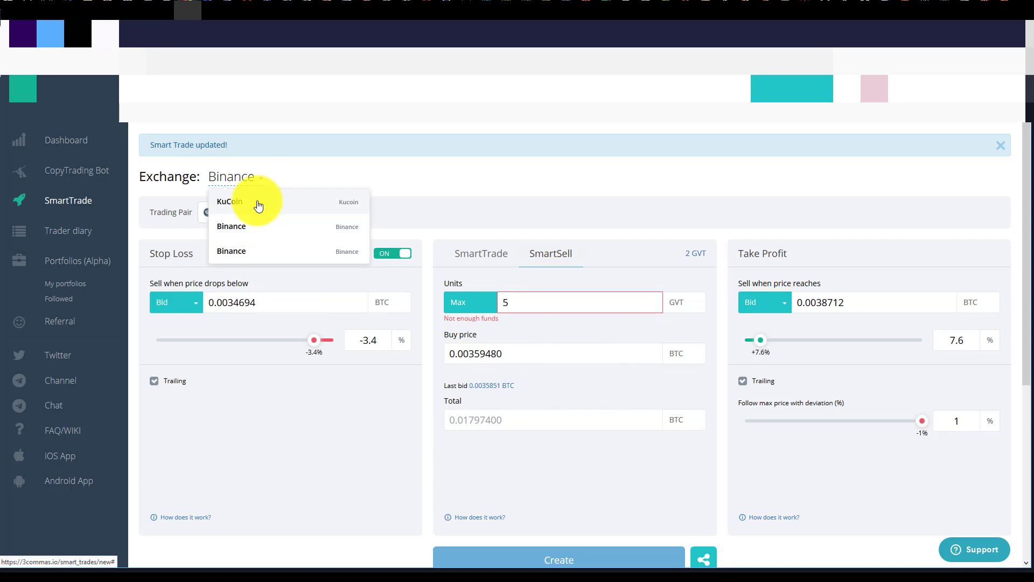
{"action": "left_click", "coordinate": [253, 201]}
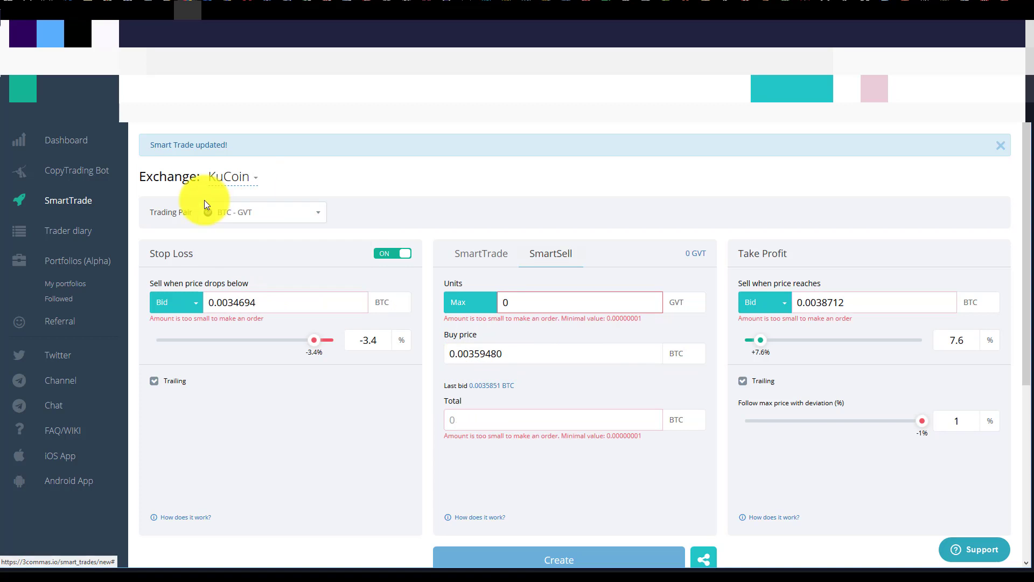
{"action": "left_click", "coordinate": [267, 222]}
{"action": "type", "text": "oc"}
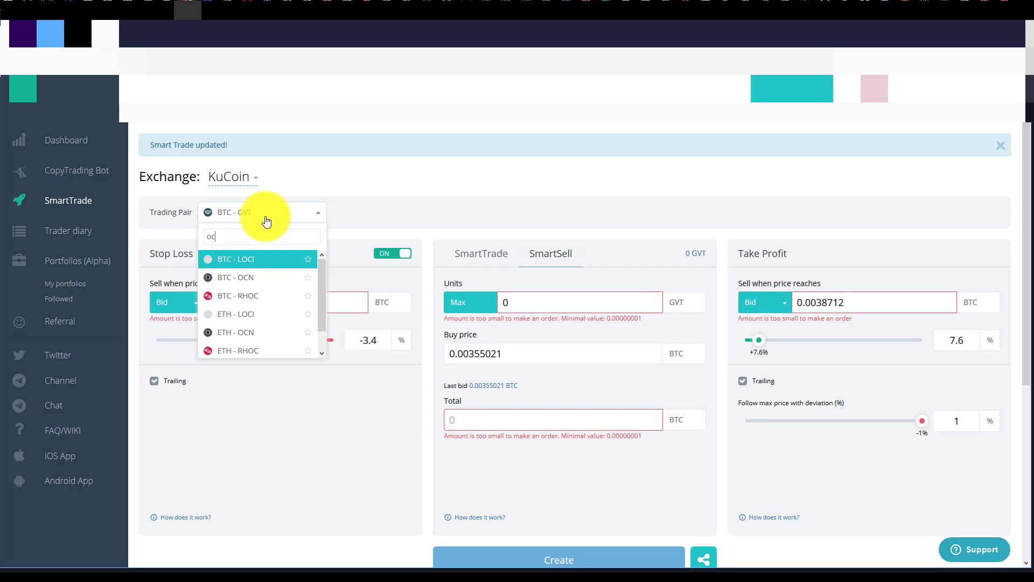
{"action": "type", "text": "n"}
{"action": "left_click", "coordinate": [227, 261]}
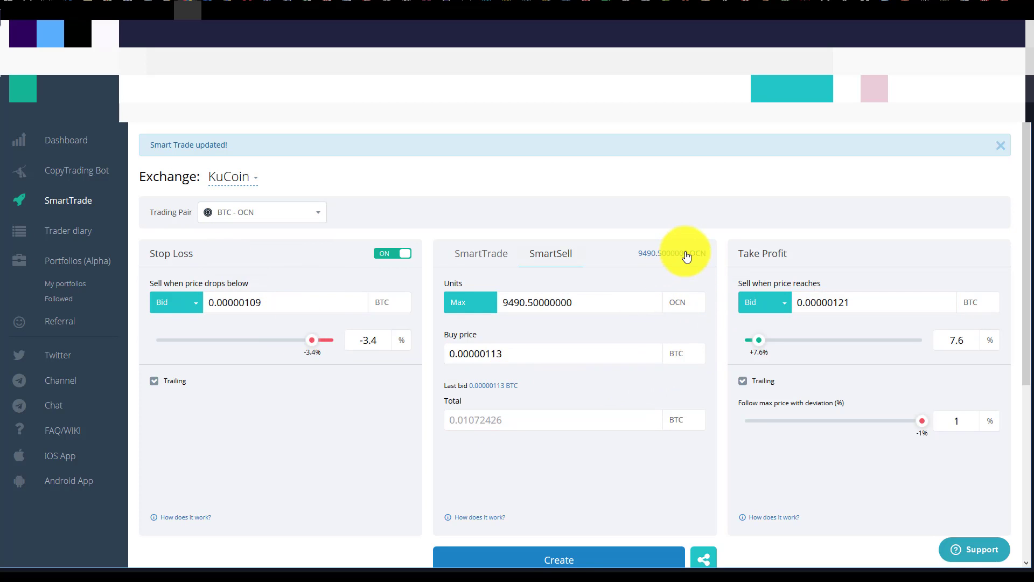
{"action": "left_click", "coordinate": [635, 257]}
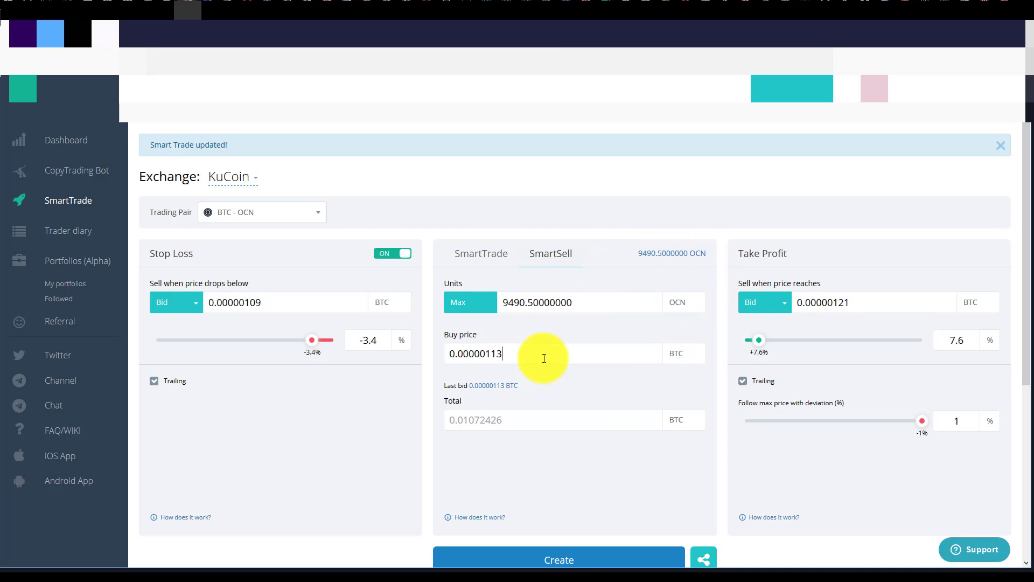
{"action": "key", "text": "BackSpace"}
{"action": "type", "text": "5"}
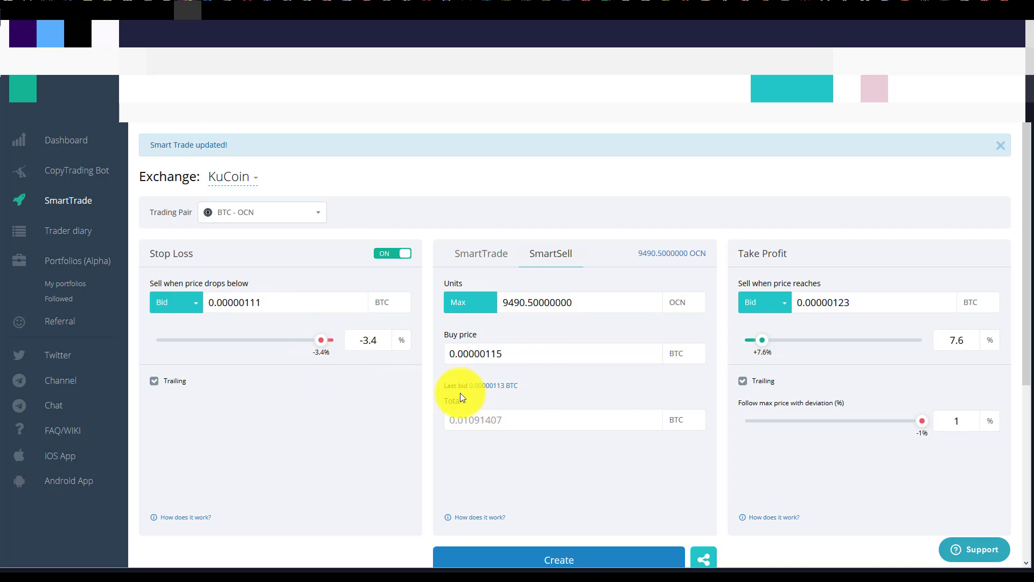
{"action": "left_click", "coordinate": [526, 359]}
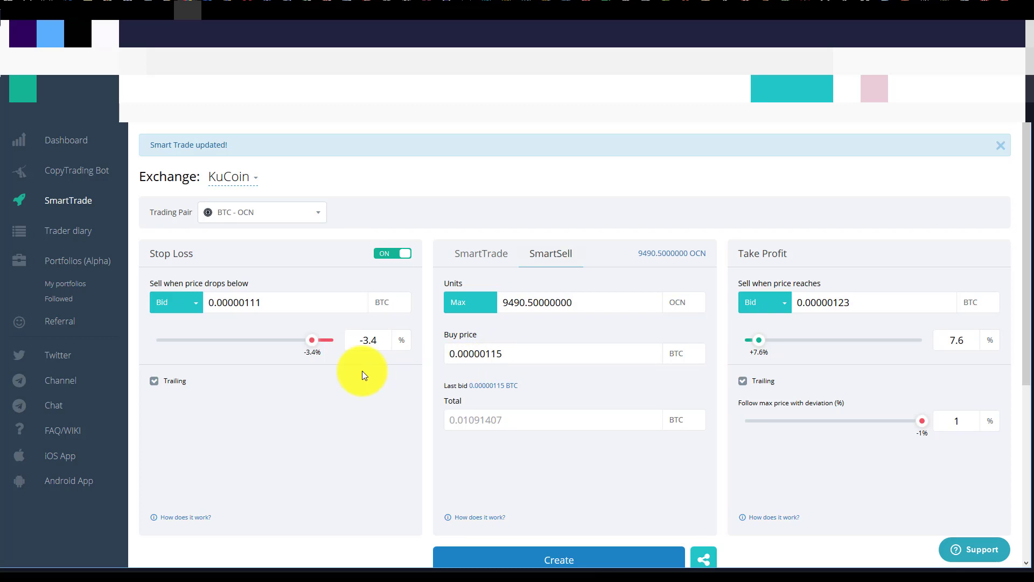
Step: Lower the stop loss slider from -4% to -5%, selling below 0.00000109 BTC
{"action": "left_click_drag", "start_coordinate": [315, 342], "coordinate": [310, 344]}
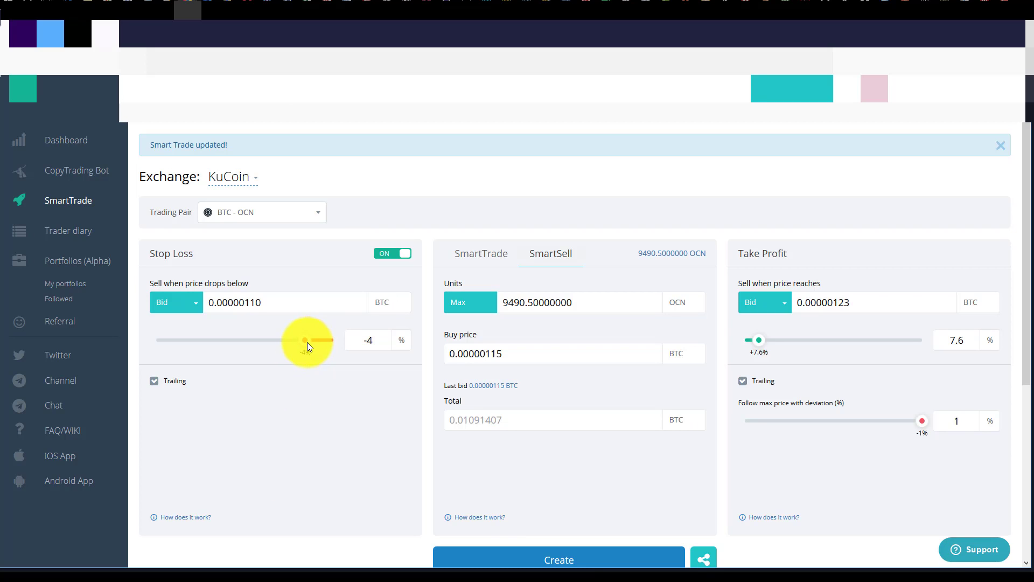
{"action": "left_click_drag", "start_coordinate": [307, 342], "coordinate": [305, 344]}
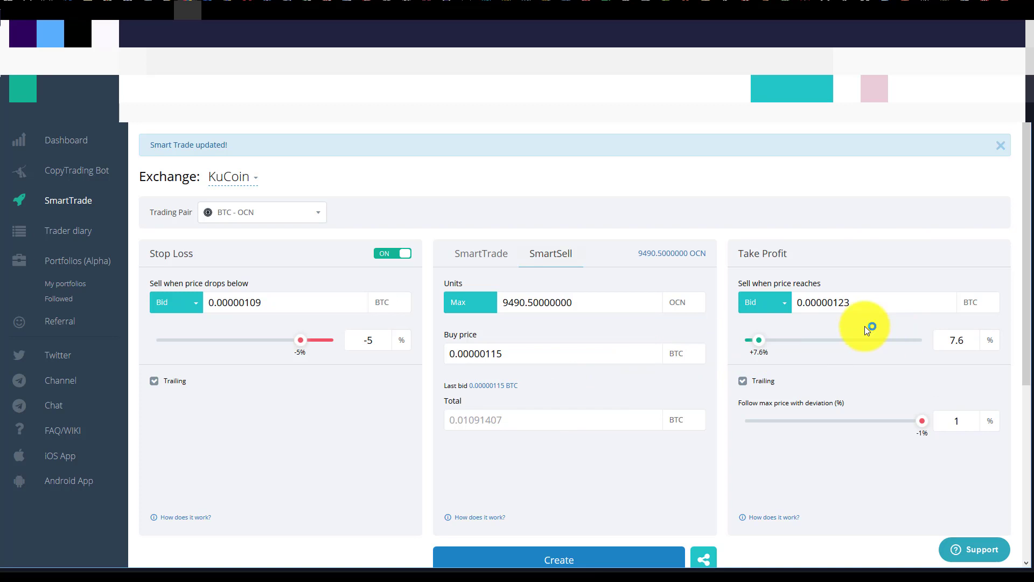
Step: Raise the take-profit slider from 8% to +25%, a 0.00000143 BTC sell price
{"action": "scroll", "coordinate": [806, 312], "scroll_direction": "down", "scroll_amount": 2}
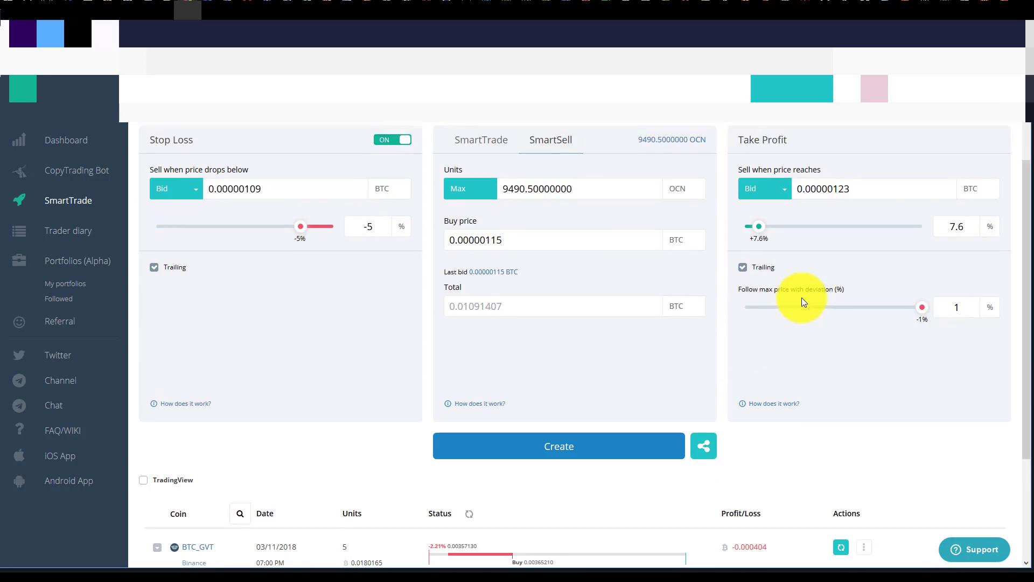
{"action": "scroll", "coordinate": [802, 318], "scroll_direction": "up", "scroll_amount": 2}
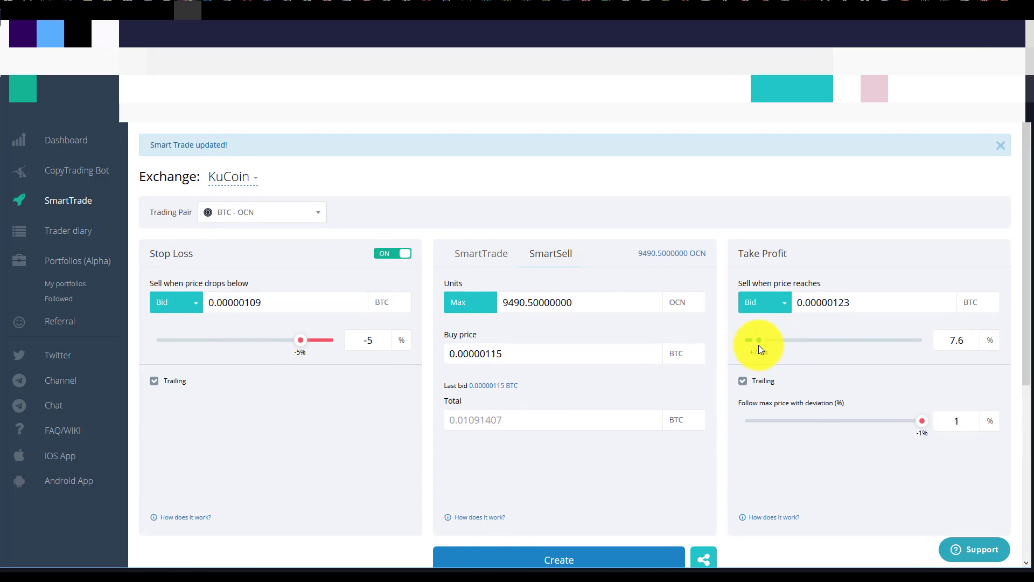
{"action": "left_click_drag", "start_coordinate": [758, 344], "coordinate": [764, 343]}
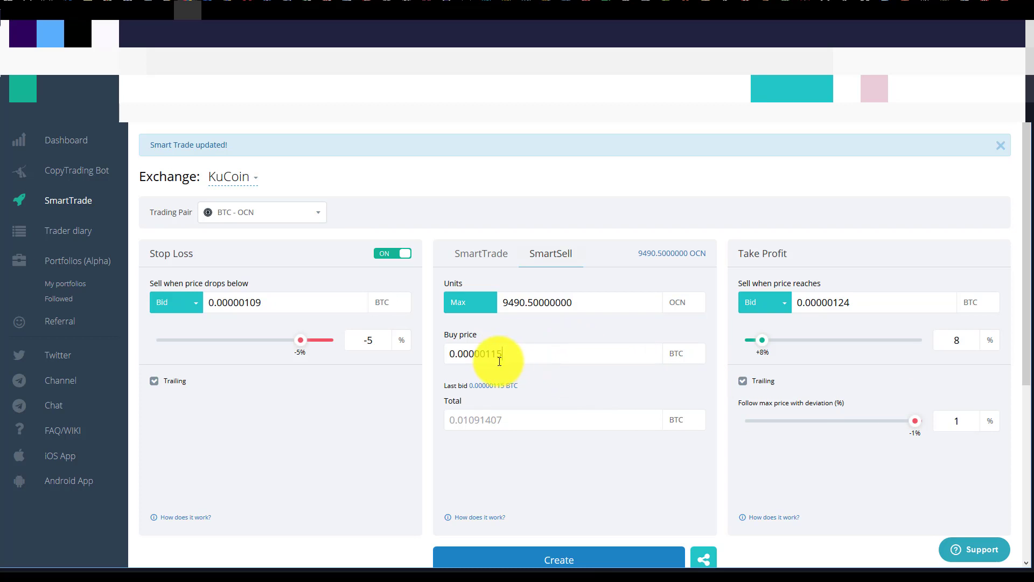
{"action": "left_click", "coordinate": [517, 358]}
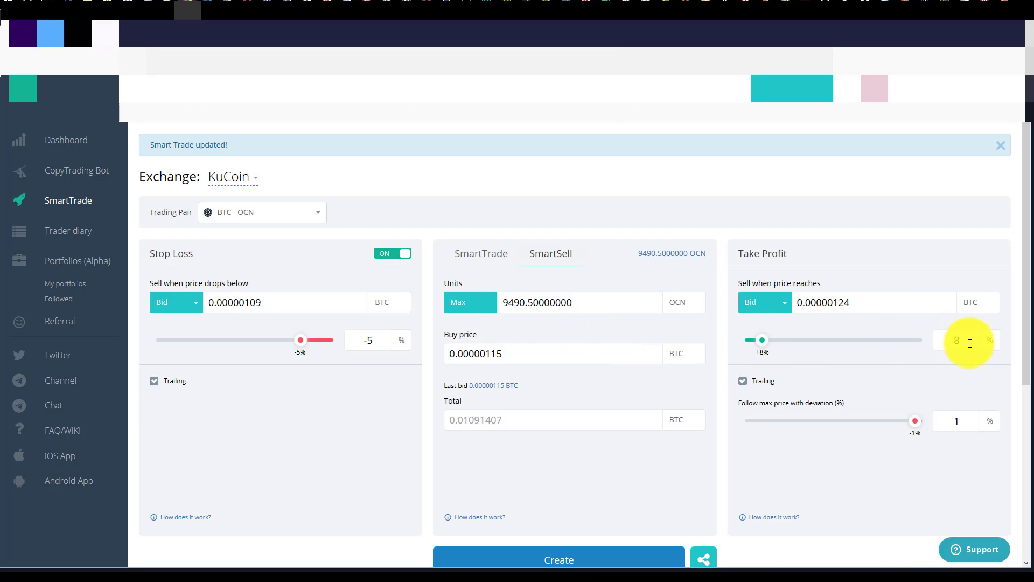
{"action": "left_click", "coordinate": [765, 339]}
{"action": "left_click_drag", "start_coordinate": [770, 341], "coordinate": [788, 340]}
{"action": "left_click", "coordinate": [873, 304]}
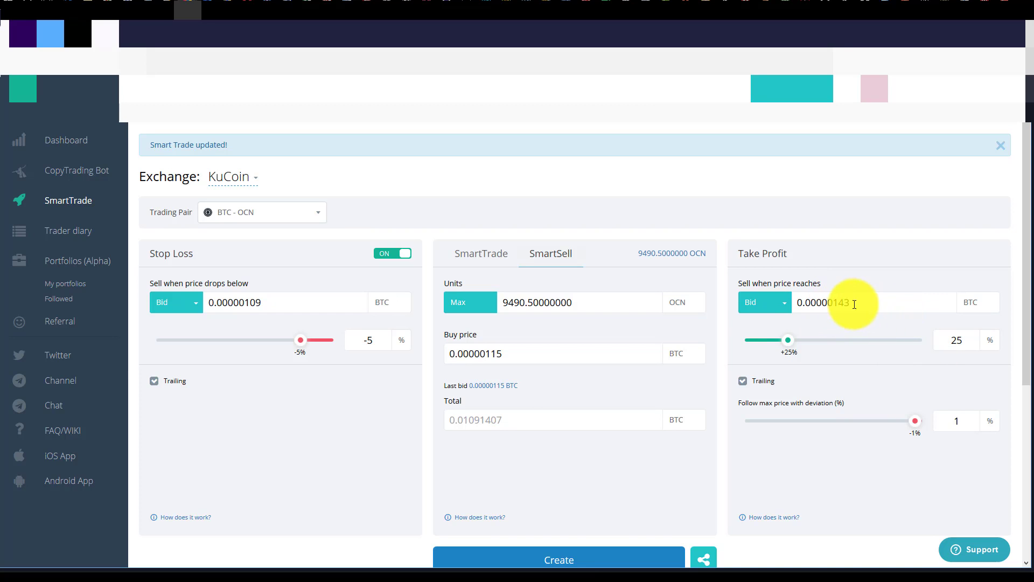
{"action": "left_click", "coordinate": [849, 312]}
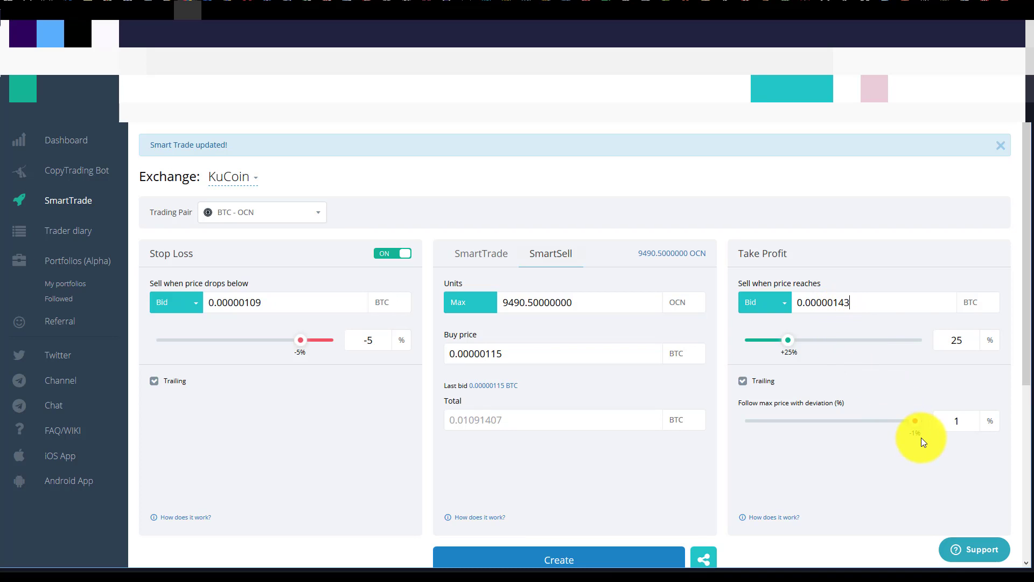
Step: Enter 24 as the take-profit percent (0.00000142 BTC) and widen trailing deviation to 3%
{"action": "left_click_drag", "start_coordinate": [916, 422], "coordinate": [913, 422]}
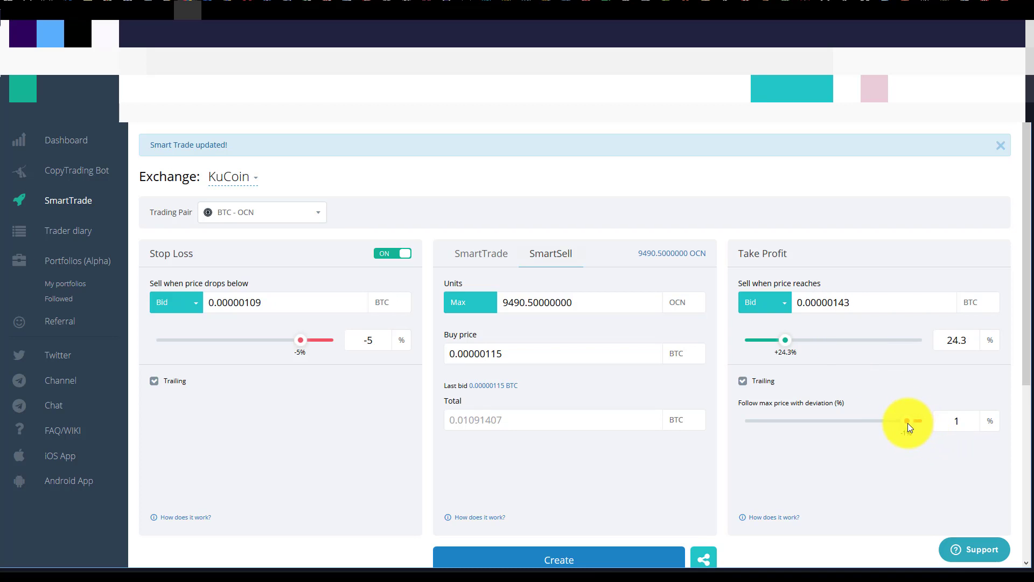
{"action": "left_click", "coordinate": [785, 344]}
{"action": "left_click_drag", "start_coordinate": [965, 340], "coordinate": [883, 340]}
{"action": "type", "text": "24"}
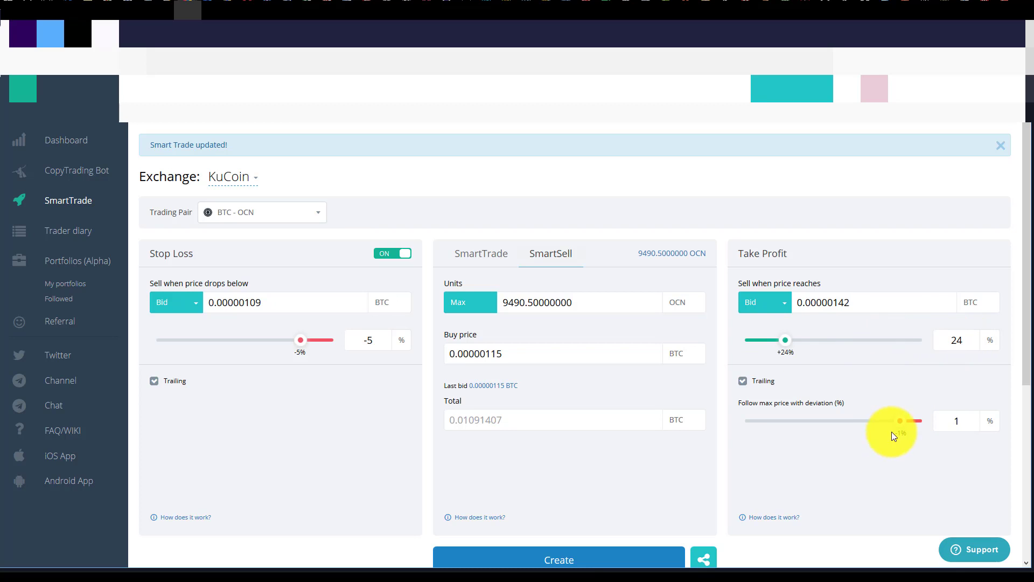
{"action": "left_click_drag", "start_coordinate": [904, 422], "coordinate": [871, 429]}
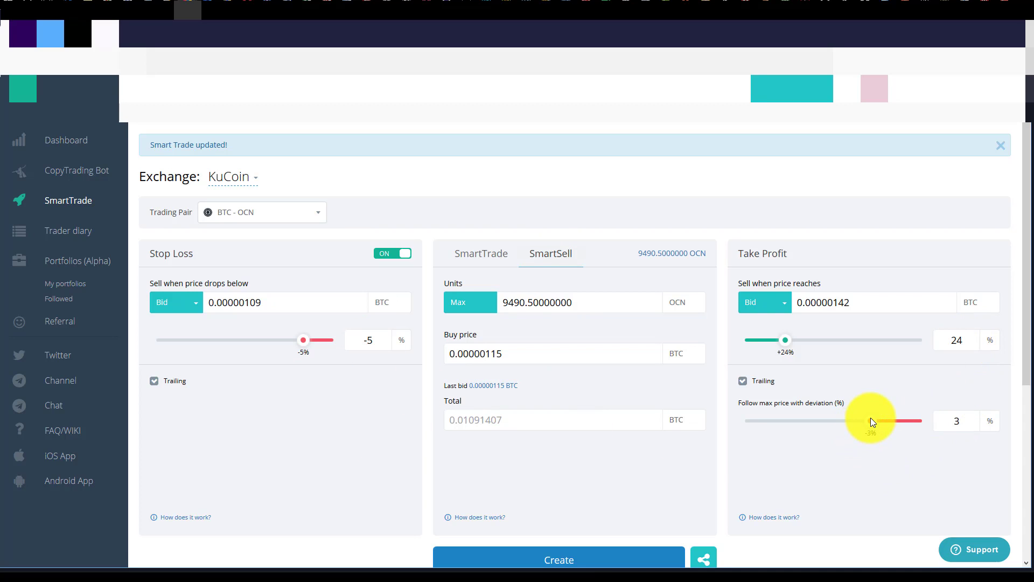
Step: Create and confirm the BTC-OCN SmartSell, dismissing the success message
{"action": "scroll", "coordinate": [647, 468], "scroll_direction": "down", "scroll_amount": 1}
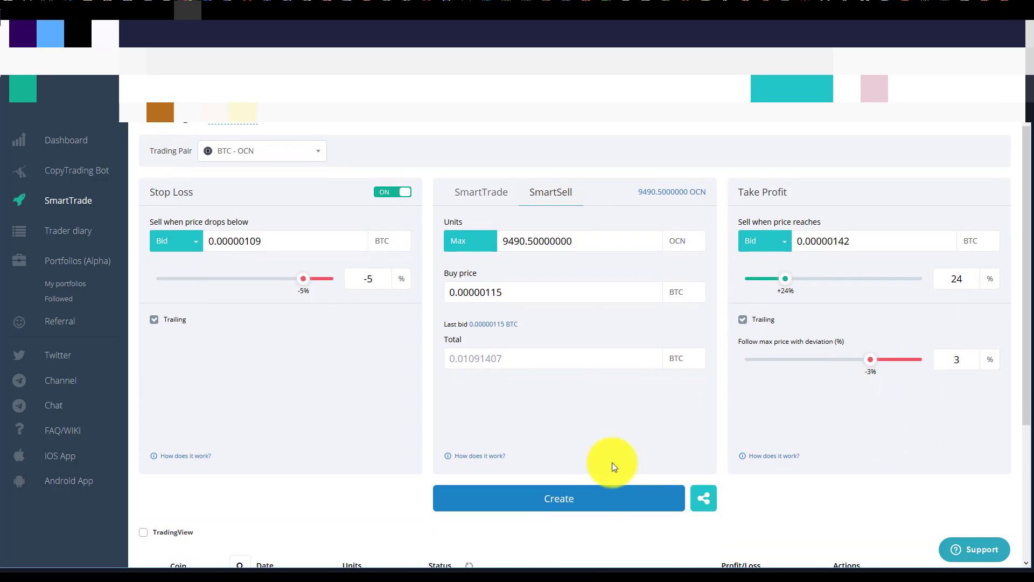
{"action": "left_click", "coordinate": [538, 501]}
{"action": "left_click", "coordinate": [549, 370]}
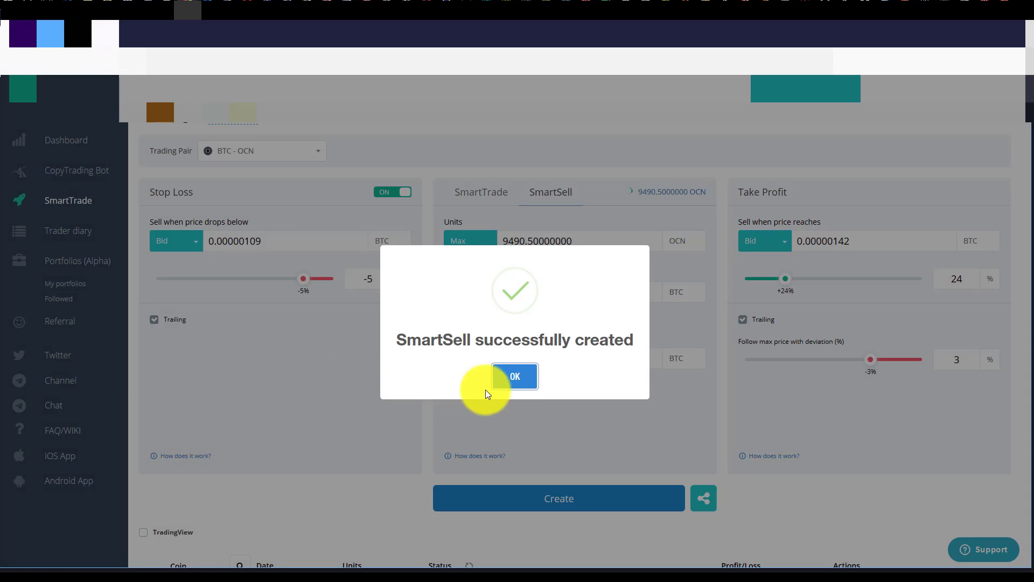
{"action": "left_click", "coordinate": [503, 378]}
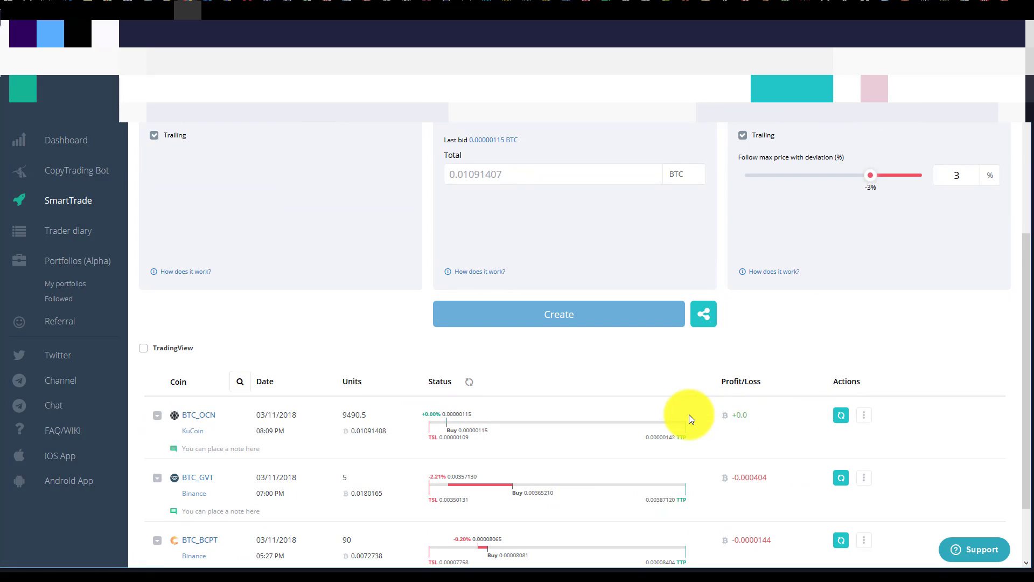
Step: Refresh the BTC_GVT trade's status and switch the form to a SmartTrade buy
{"action": "left_click", "coordinate": [842, 478]}
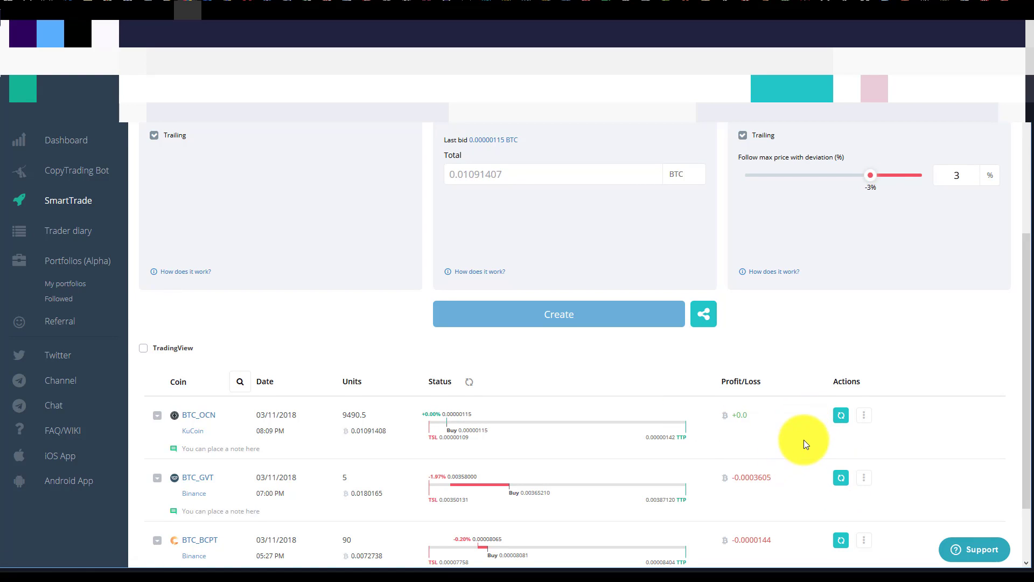
{"action": "scroll", "coordinate": [804, 439], "scroll_direction": "down", "scroll_amount": 2}
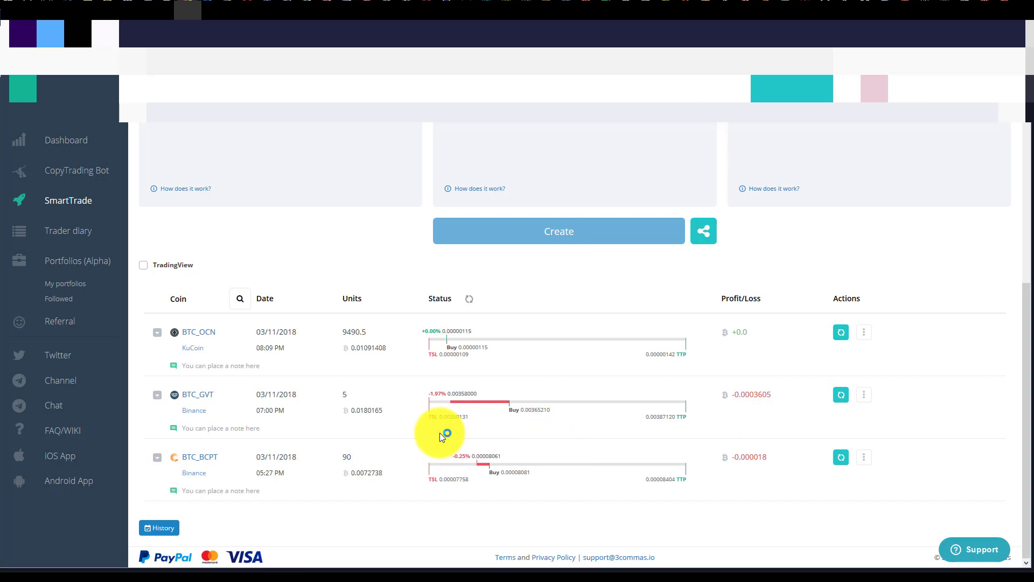
{"action": "scroll", "coordinate": [420, 432], "scroll_direction": "up", "scroll_amount": 6}
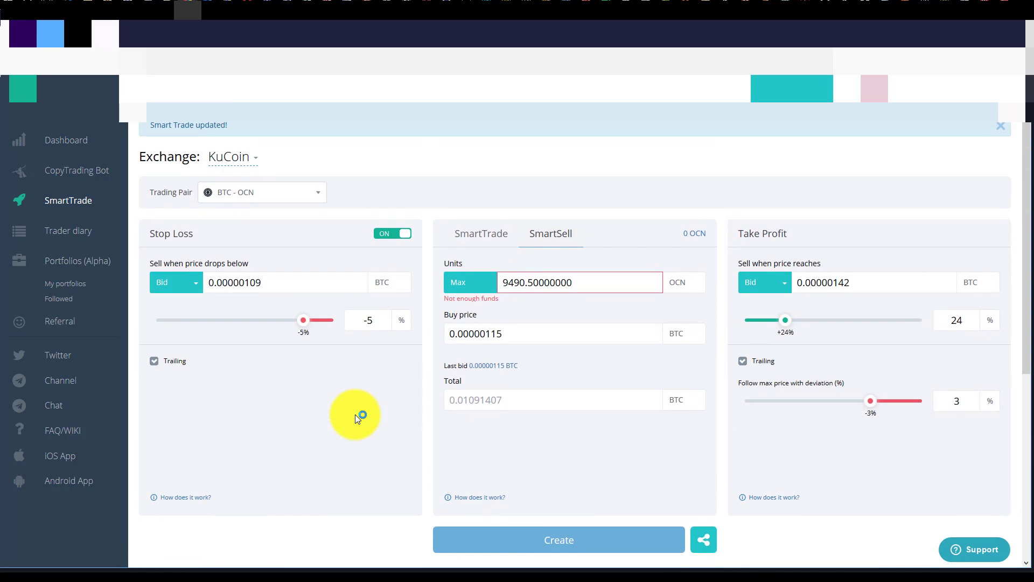
{"action": "scroll", "coordinate": [355, 415], "scroll_direction": "up", "scroll_amount": 1}
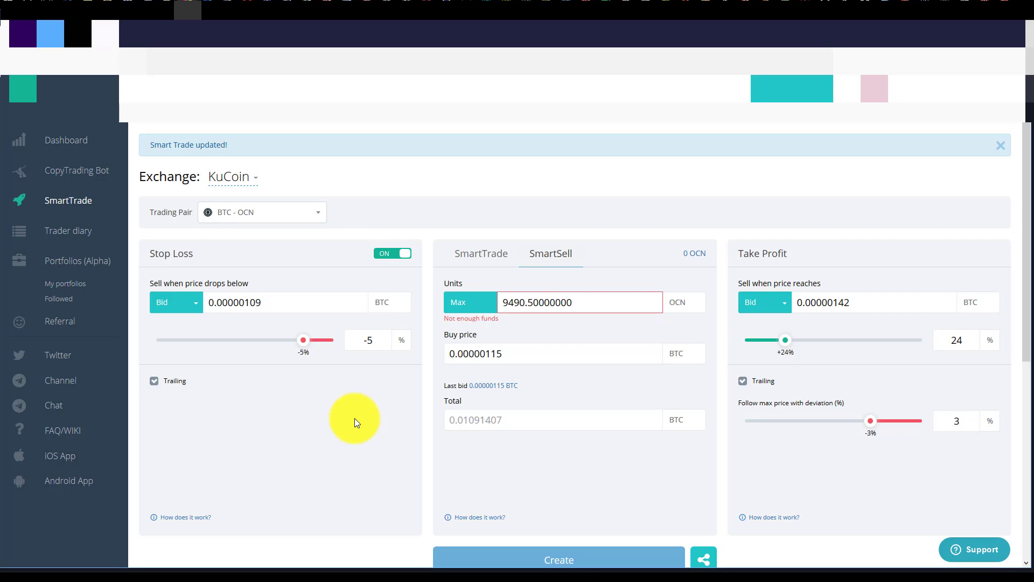
{"action": "left_click", "coordinate": [482, 252]}
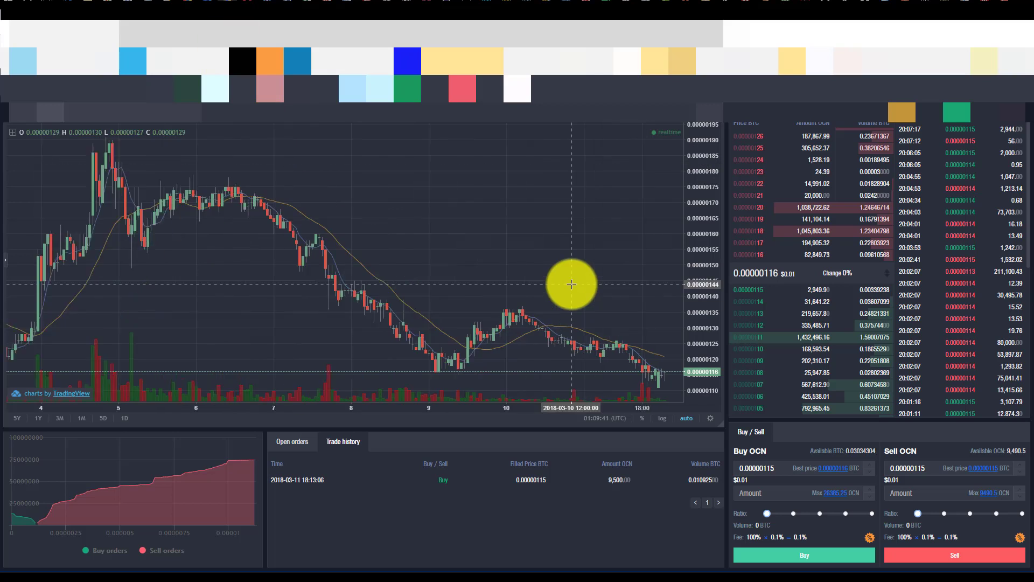
Step: Zoom, stretch and pan the KuCoin OCN chart onto recent prices near 0.00000116 BTC
{"action": "scroll", "coordinate": [572, 284], "scroll_direction": "up", "scroll_amount": 5}
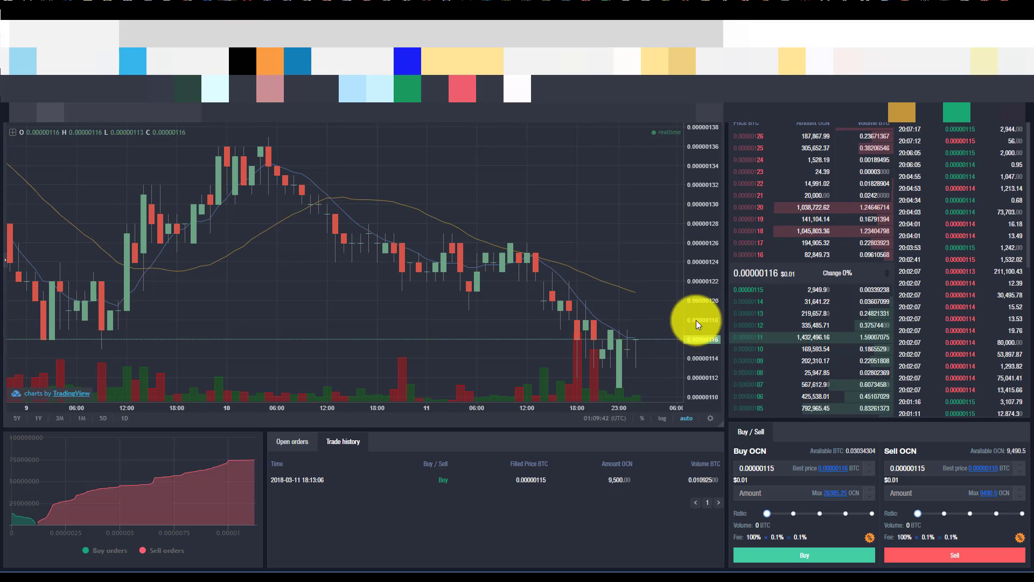
{"action": "left_click_drag", "start_coordinate": [693, 318], "coordinate": [705, 342]}
{"action": "left_click_drag", "start_coordinate": [665, 370], "coordinate": [628, 337]}
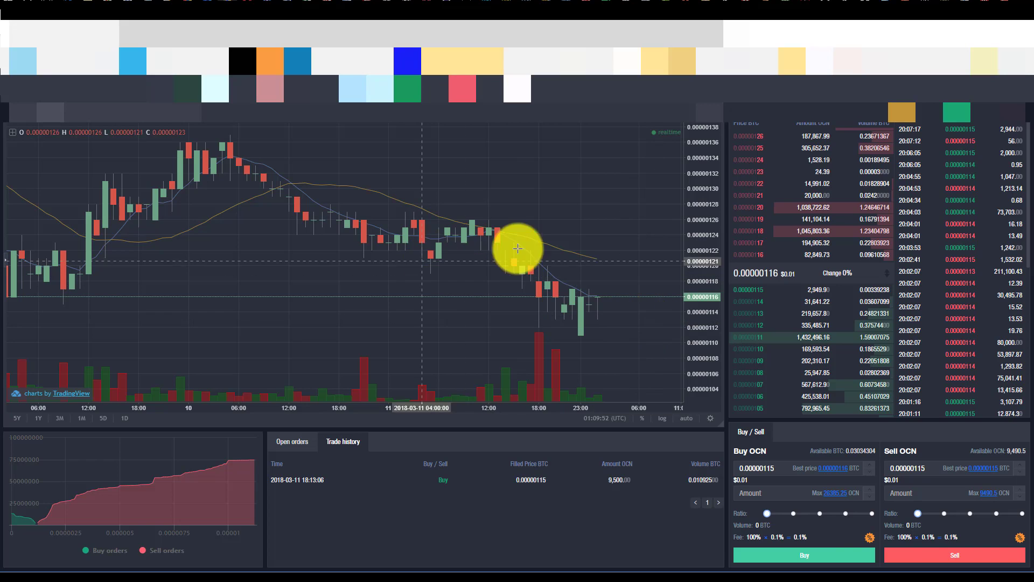
Step: Return to 3Commas and pick the BTC - OCN trading pair for the SmartTrade buy
{"action": "key", "text": "ctrl+Tab"}
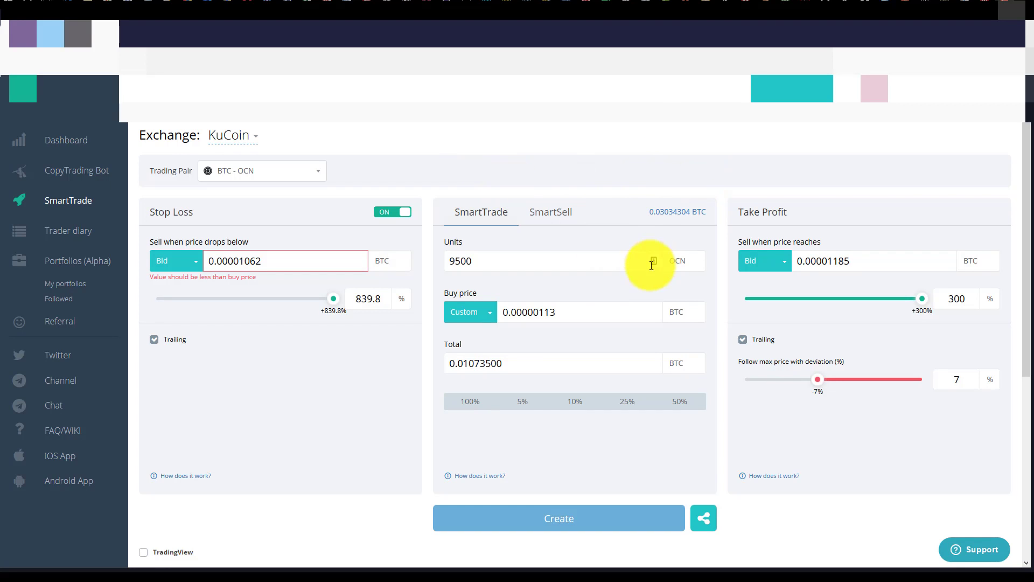
{"action": "left_click", "coordinate": [305, 180]}
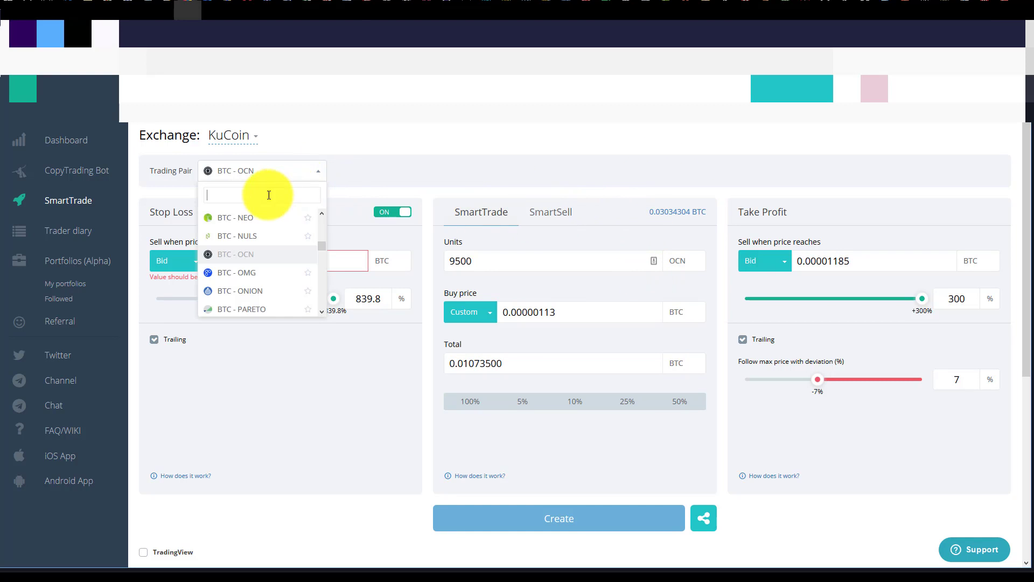
{"action": "type", "text": "ocn"}
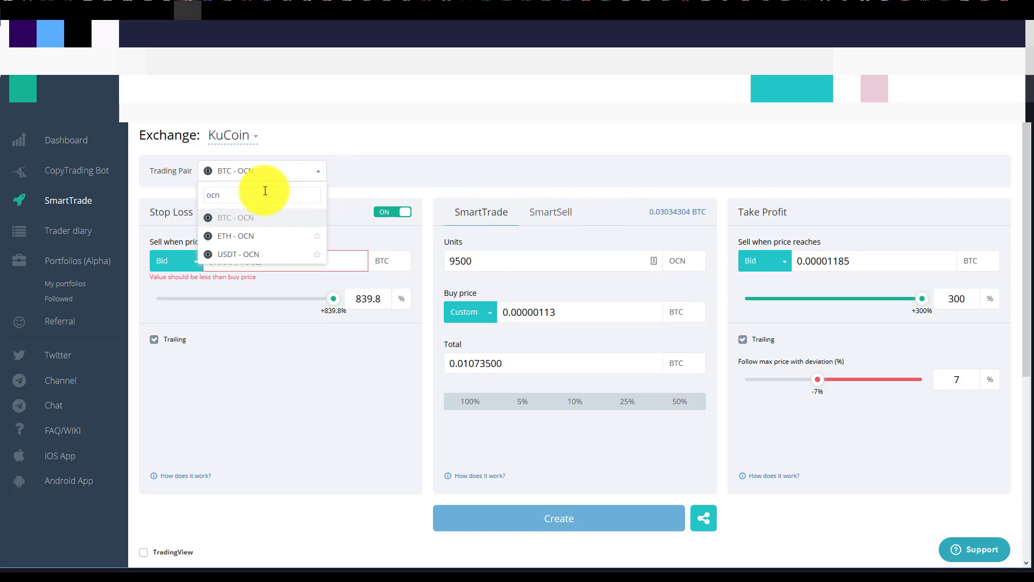
{"action": "left_click", "coordinate": [235, 216]}
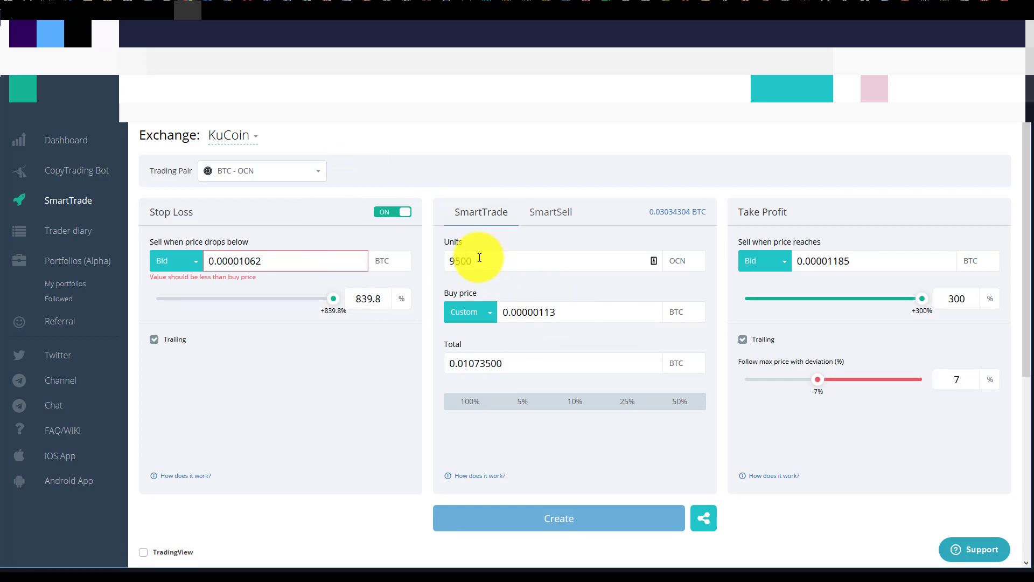
Step: Set 9500 units and a 0.00000113 BTC buy price
{"action": "left_click", "coordinate": [499, 260]}
{"action": "left_click_drag", "start_coordinate": [499, 261], "coordinate": [451, 261]}
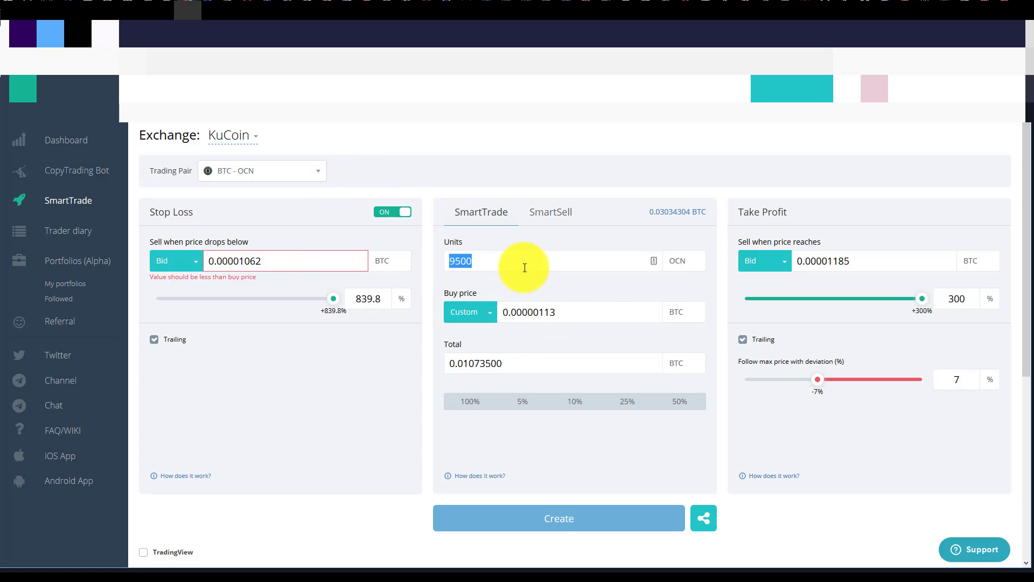
{"action": "left_click", "coordinate": [462, 261]}
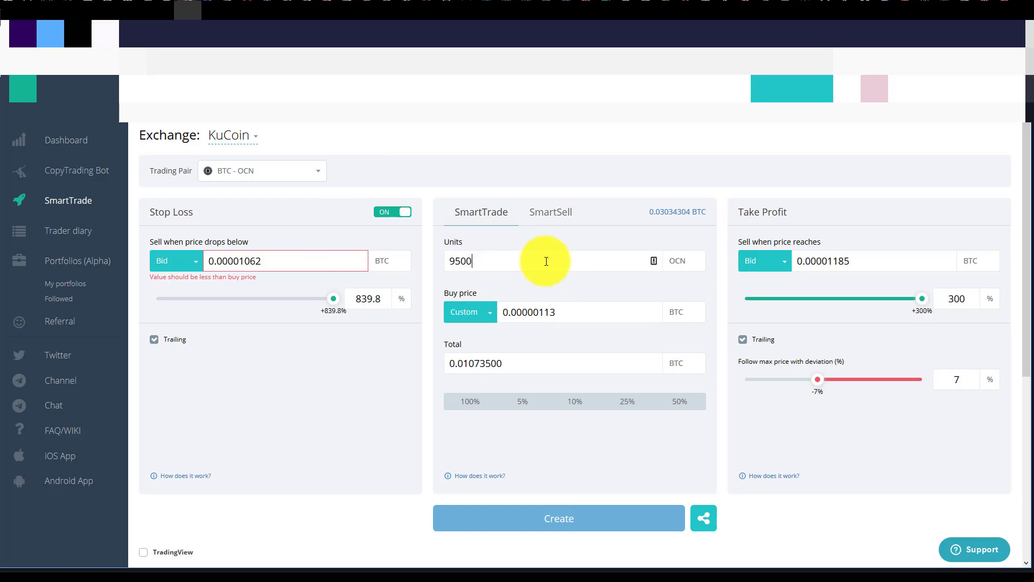
{"action": "left_click", "coordinate": [567, 315]}
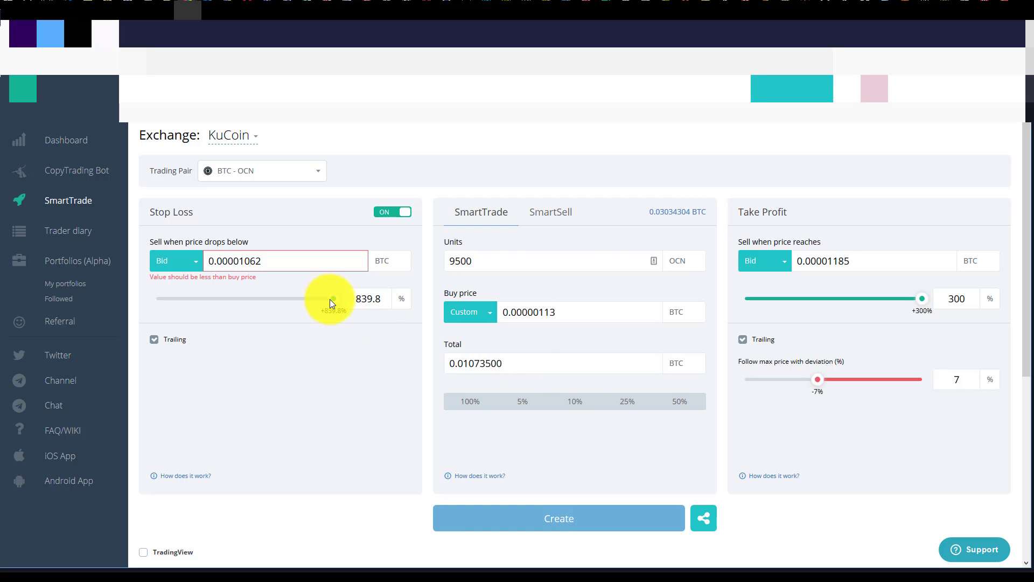
Step: Set stop loss -5% (0.00000107), take profit +23% (0.00000138) and trailing deviation 2%
{"action": "left_click_drag", "start_coordinate": [330, 299], "coordinate": [309, 303]}
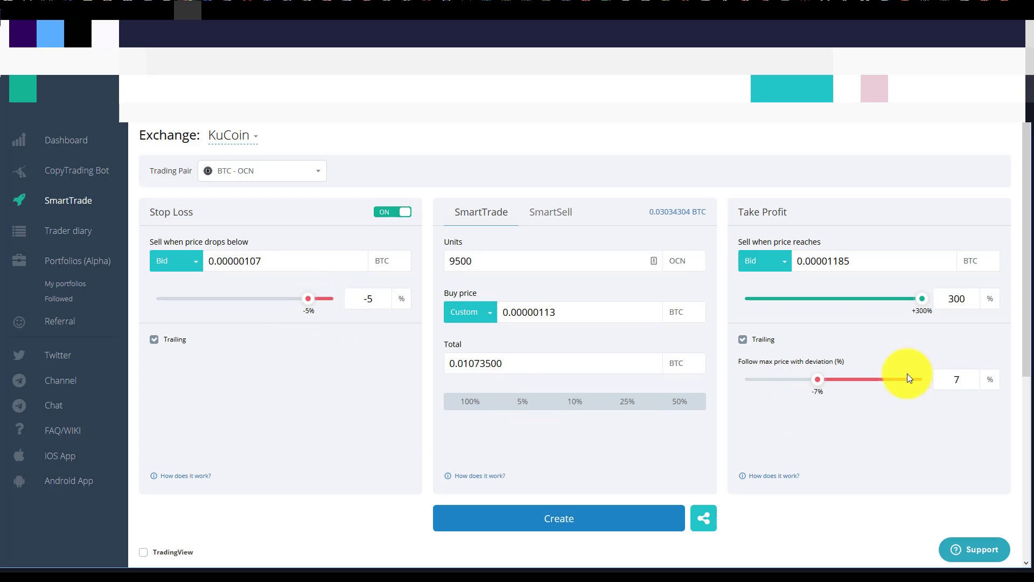
{"action": "left_click_drag", "start_coordinate": [920, 300], "coordinate": [784, 318]}
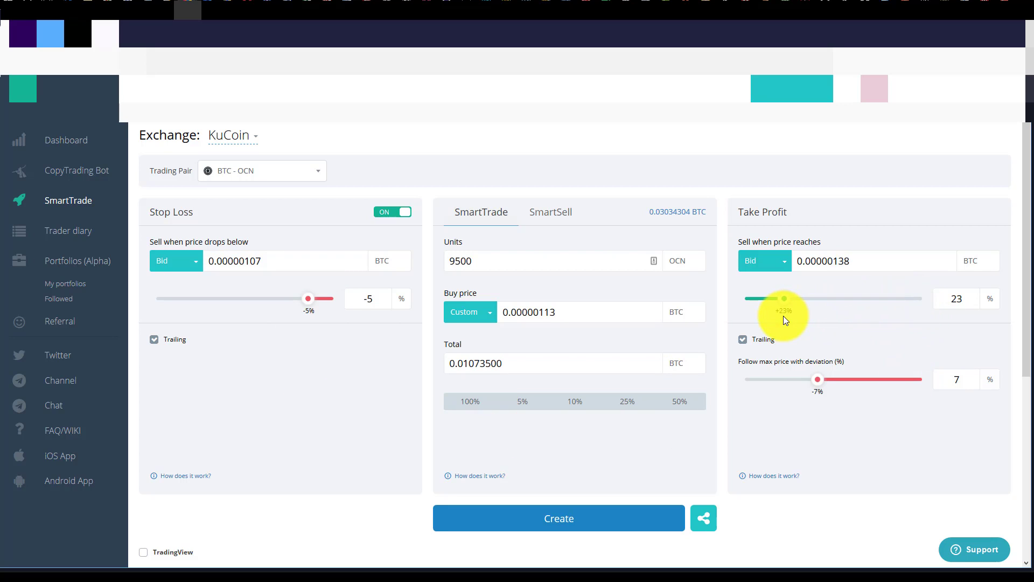
{"action": "left_click_drag", "start_coordinate": [819, 380], "coordinate": [880, 385]}
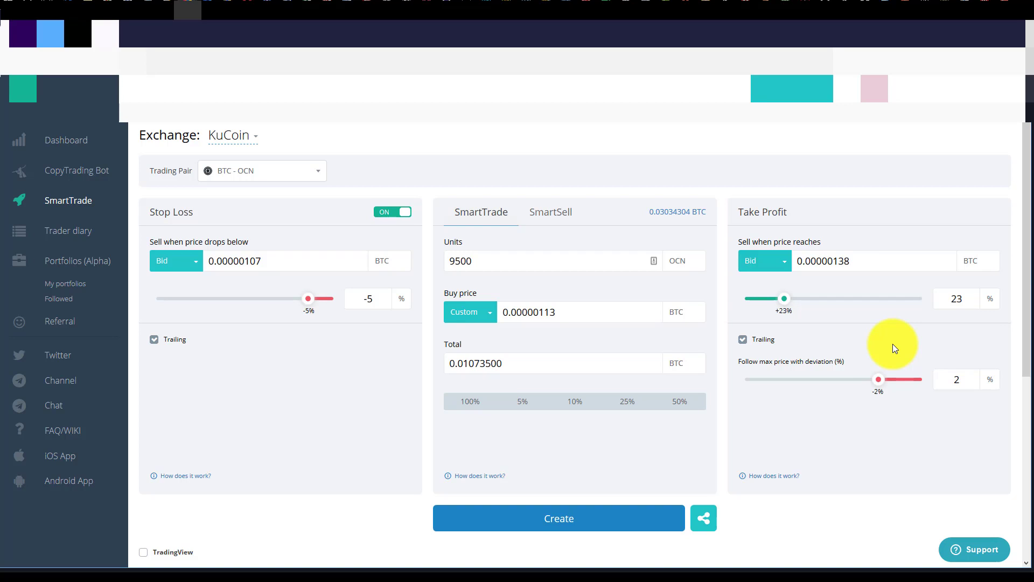
Step: Turn take-profit trailing off and back on, keeping the 2% deviation
{"action": "left_click", "coordinate": [744, 339]}
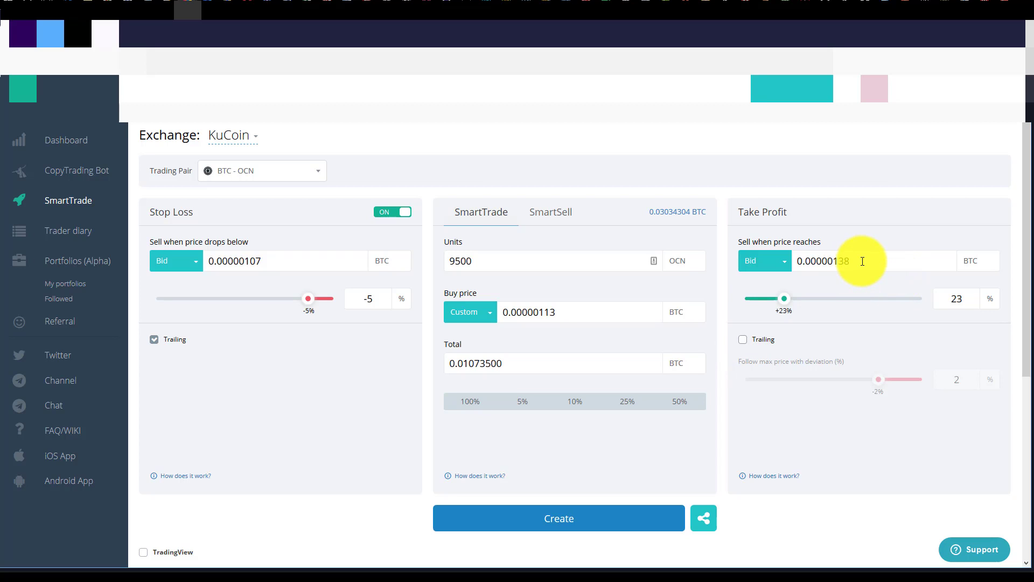
{"action": "left_click", "coordinate": [748, 341]}
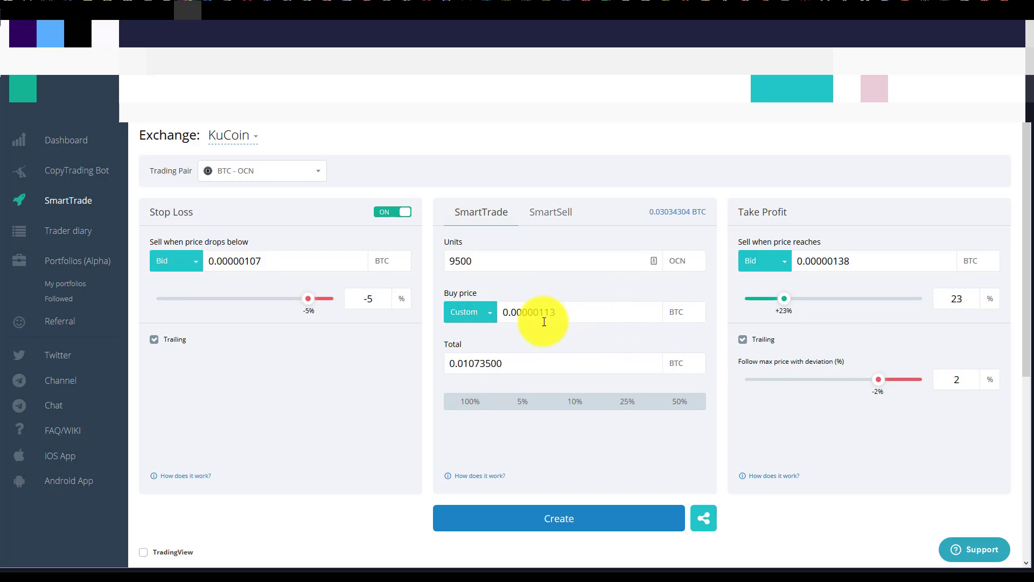
Step: Submit and confirm the BTC-OCN SmartTrade, then refresh the new BTC_OCN trade row
{"action": "left_click", "coordinate": [566, 520]}
{"action": "left_click", "coordinate": [427, 359]}
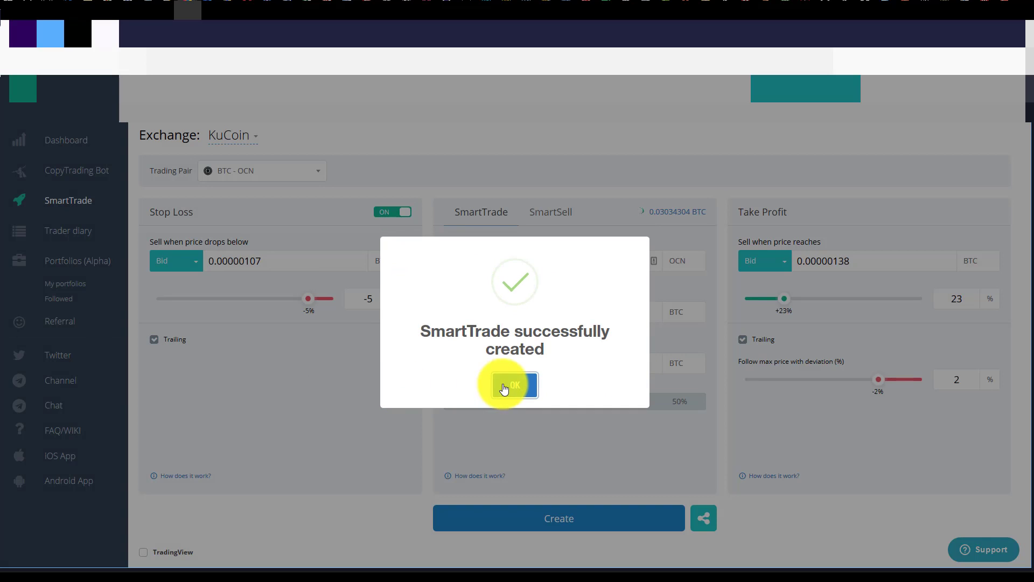
{"action": "left_click", "coordinate": [506, 383]}
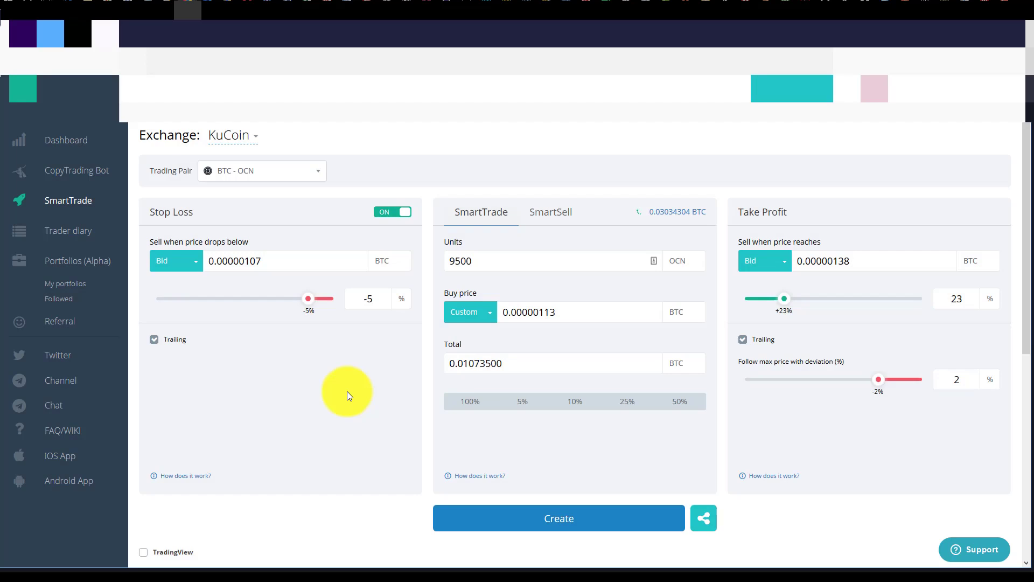
{"action": "scroll", "coordinate": [349, 390], "scroll_direction": "down", "scroll_amount": 2}
{"action": "scroll", "coordinate": [351, 389], "scroll_direction": "down", "scroll_amount": 1}
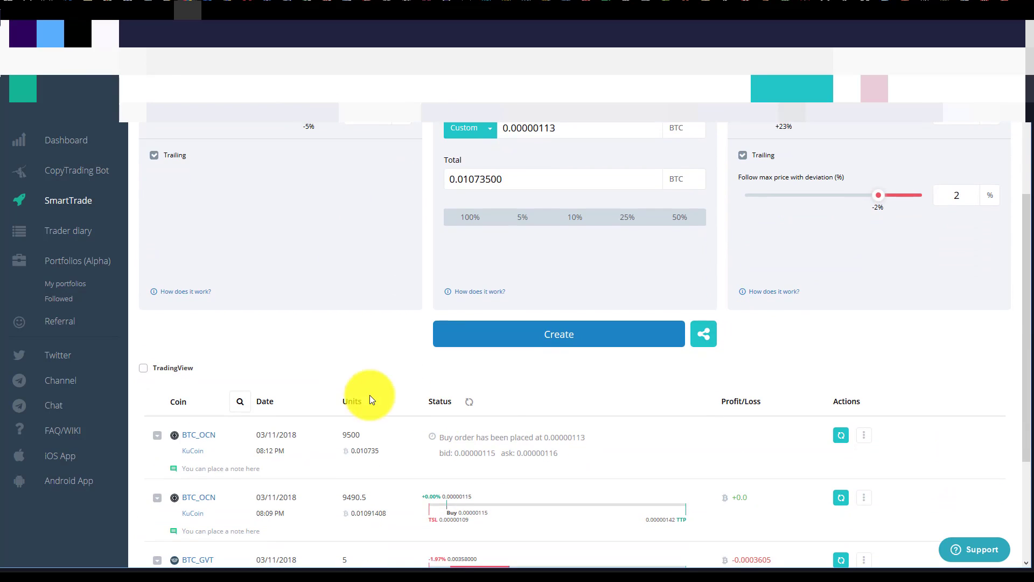
{"action": "left_click", "coordinate": [841, 434]}
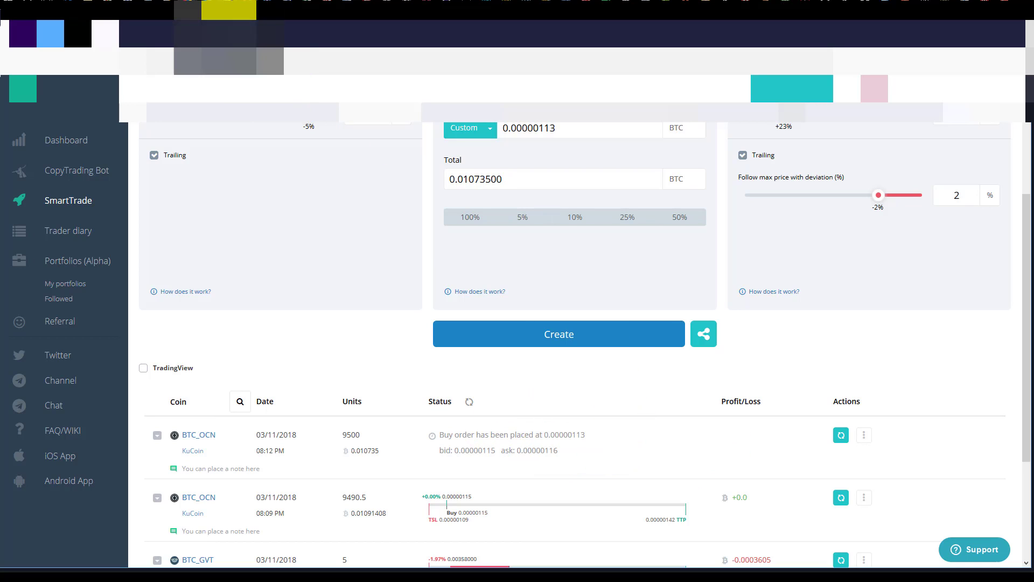
Step: Switch the KuCoin OCN/BTC chart to 8-hour candles
{"action": "left_click", "coordinate": [229, 10]}
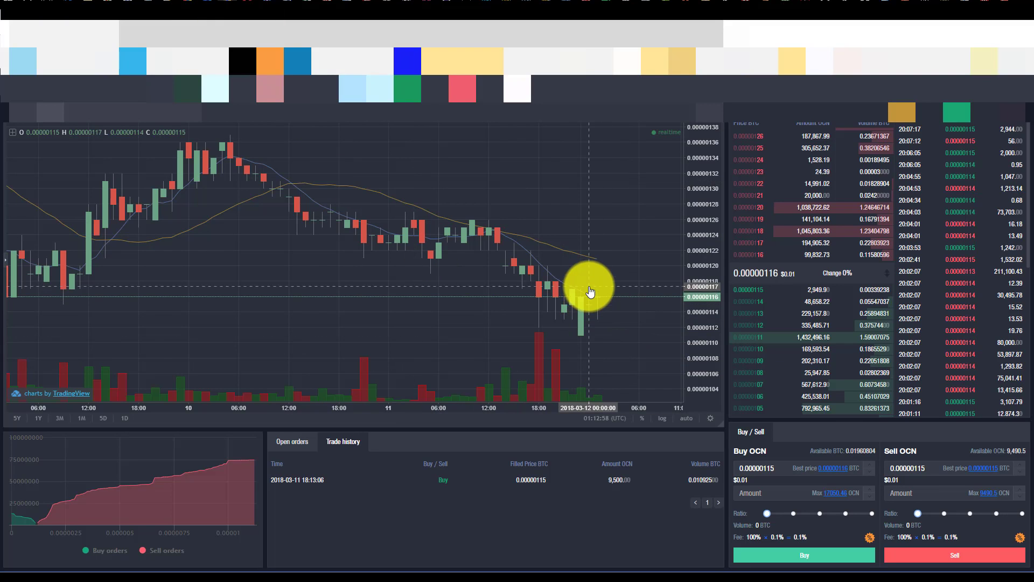
{"action": "scroll", "coordinate": [590, 290], "scroll_direction": "down", "scroll_amount": 2}
{"action": "scroll", "coordinate": [596, 295], "scroll_direction": "down", "scroll_amount": 1}
{"action": "left_click", "coordinate": [22, 112]}
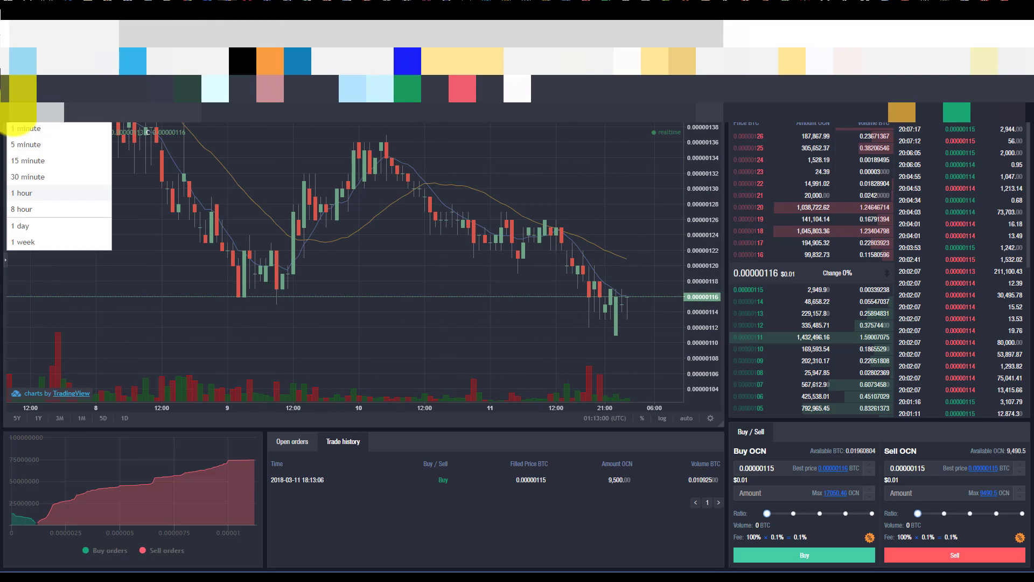
{"action": "left_click", "coordinate": [50, 209]}
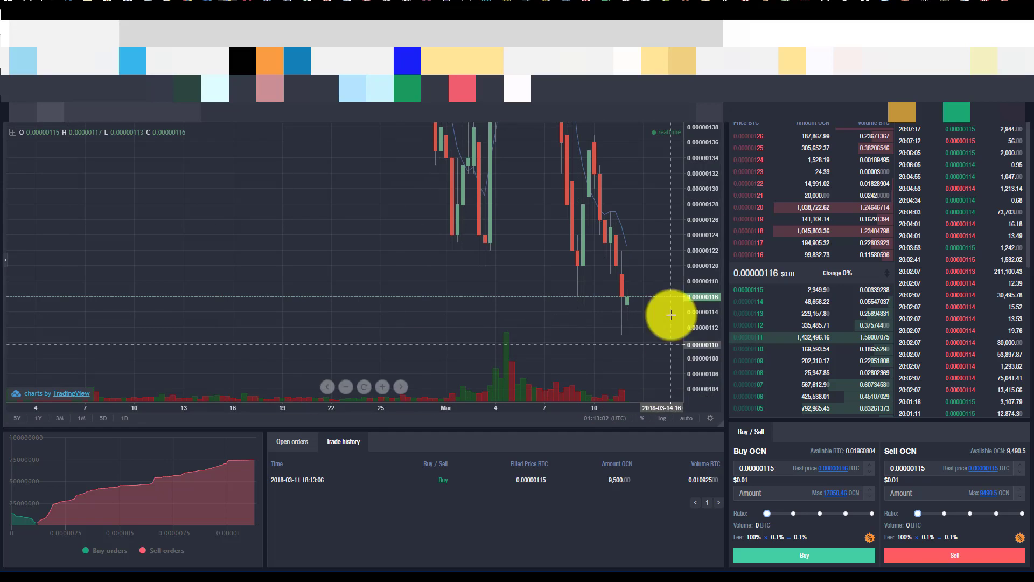
Step: Widen the chart's price range and zoom in on late February to mid-March
{"action": "left_click_drag", "start_coordinate": [701, 261], "coordinate": [706, 393]}
{"action": "left_click_drag", "start_coordinate": [695, 293], "coordinate": [704, 330]}
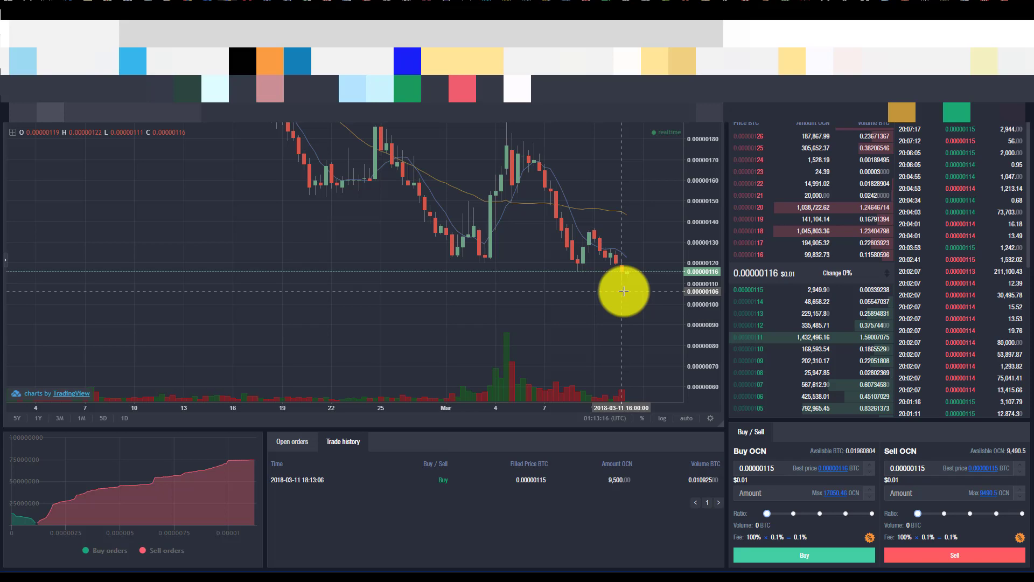
{"action": "scroll", "coordinate": [623, 290], "scroll_direction": "up", "scroll_amount": 5}
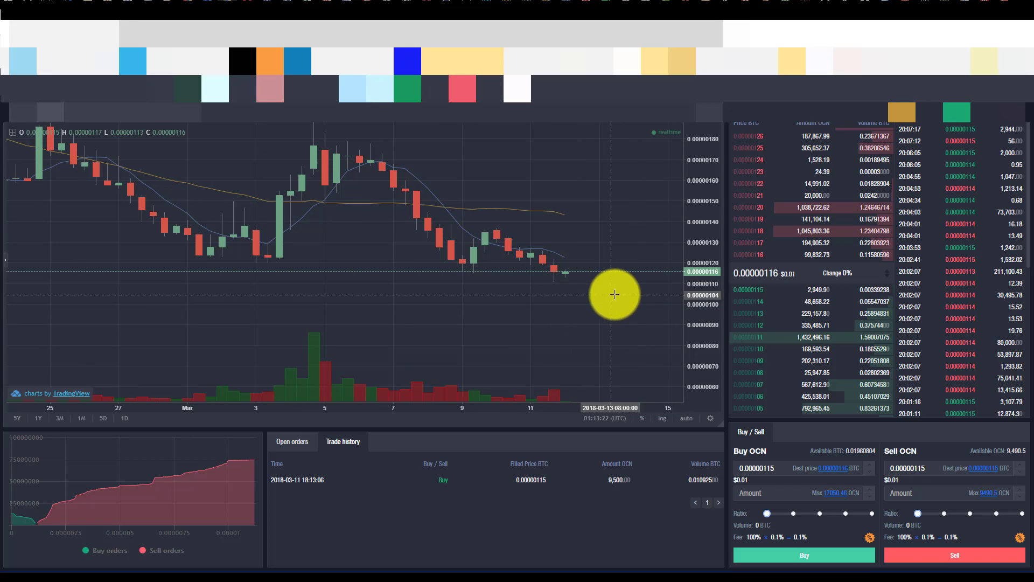
Step: Measure a recent OCN price drop and a 16.51% rise, then return to 3Commas
{"action": "left_click", "coordinate": [651, 283], "text": "shift"}
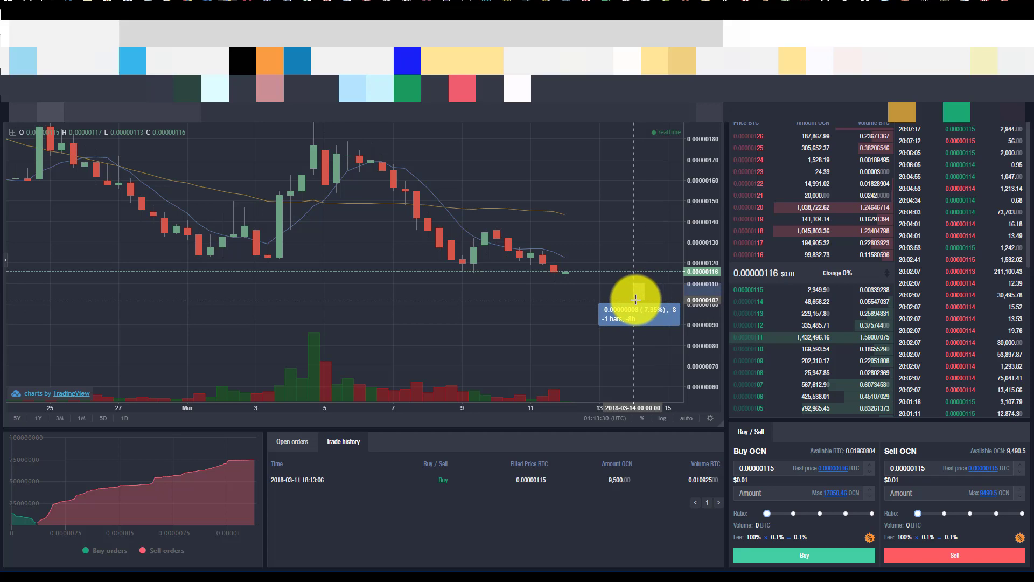
{"action": "left_click", "coordinate": [635, 299]}
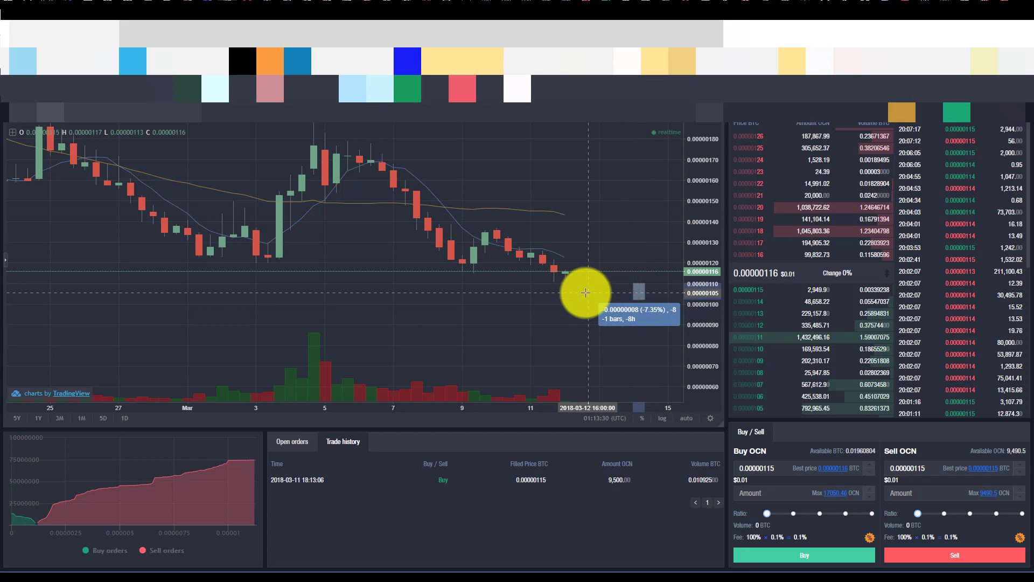
{"action": "left_click", "coordinate": [617, 284], "text": "shift"}
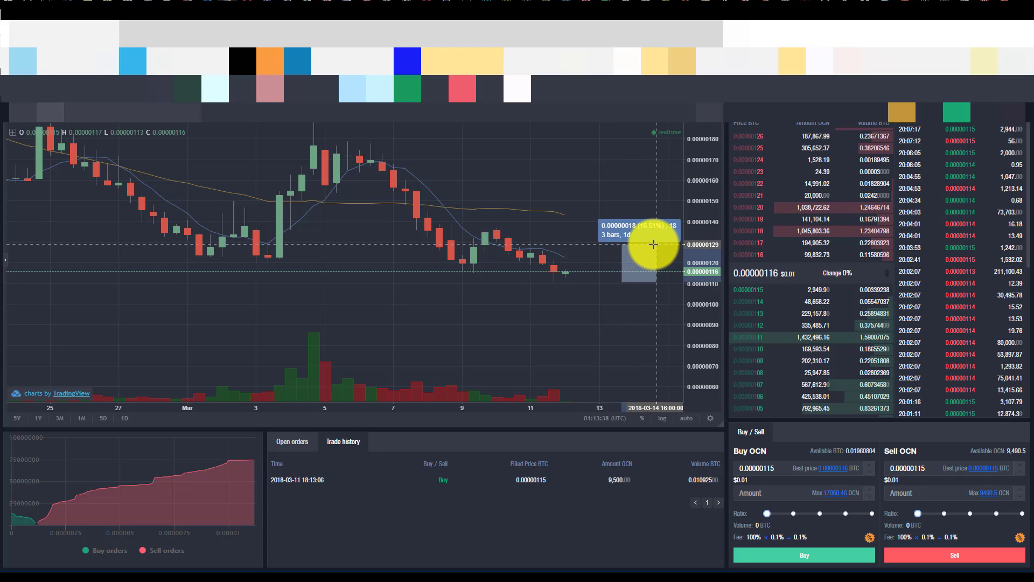
{"action": "left_click", "coordinate": [653, 245]}
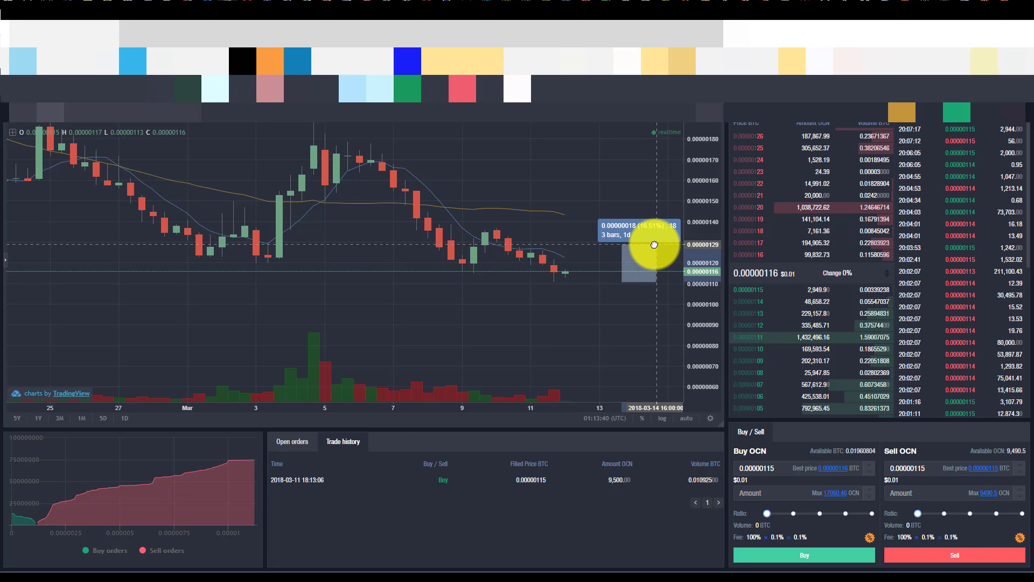
{"action": "left_click", "coordinate": [490, 207]}
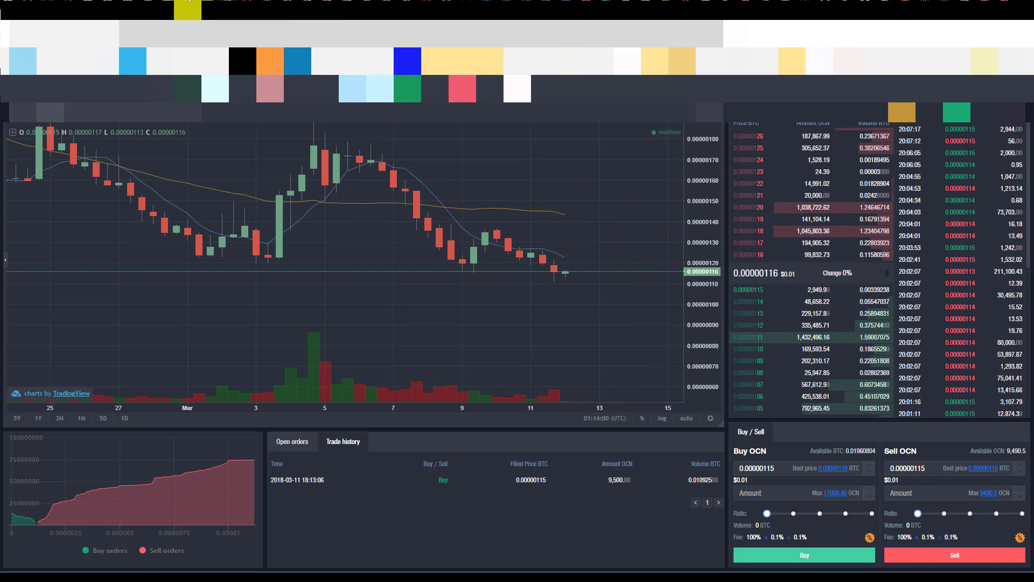
{"action": "left_click", "coordinate": [188, 10]}
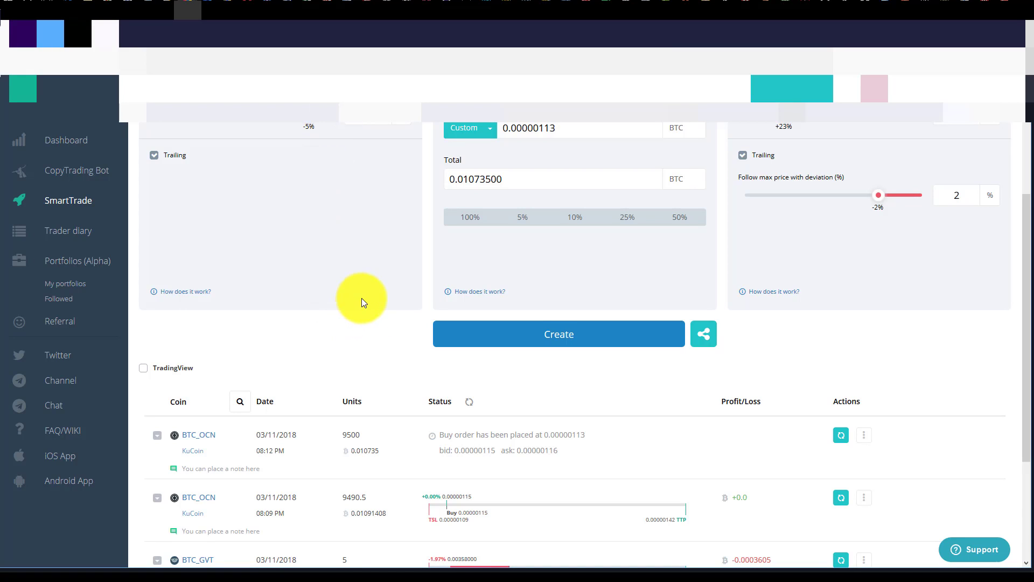
{"action": "scroll", "coordinate": [361, 299], "scroll_direction": "up", "scroll_amount": 3}
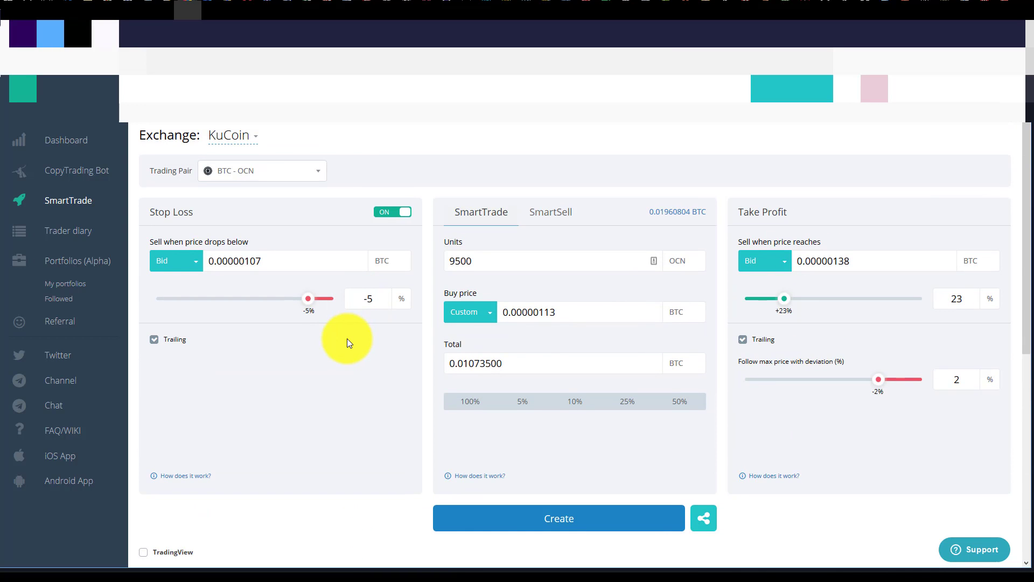